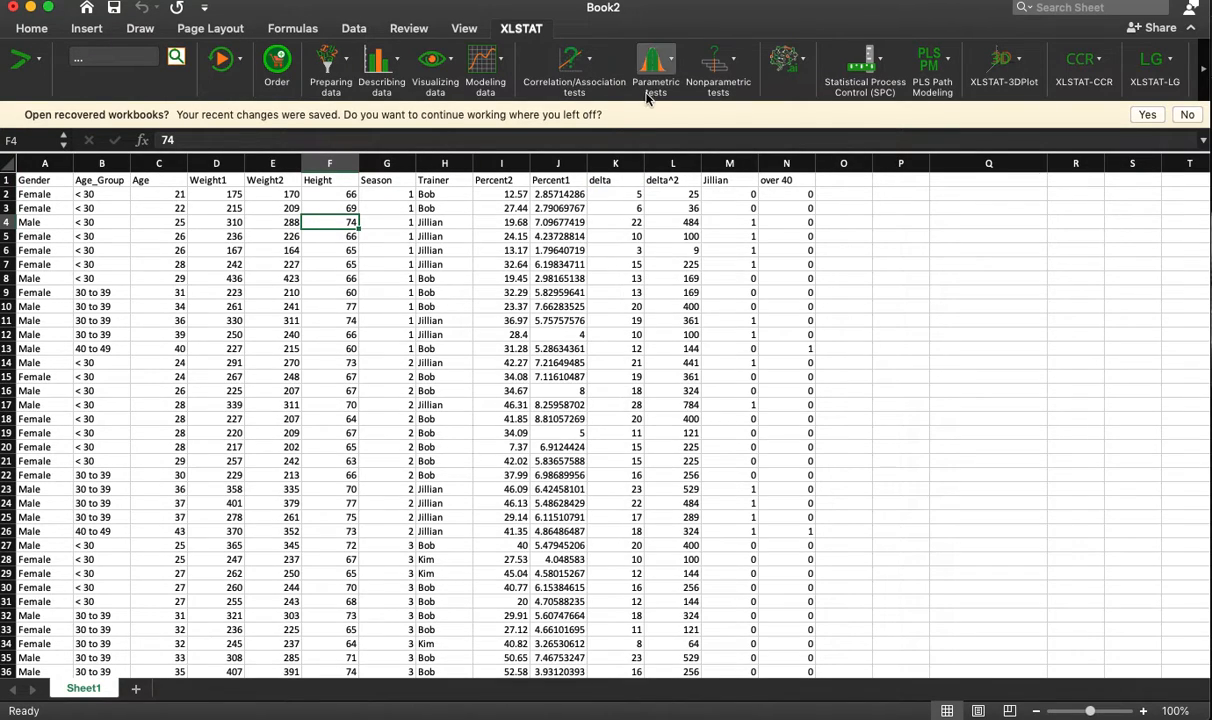
Start an XLSTAT linear regression with the delta column (K) as the quantitative dependent variable.
click(519, 30)
click(519, 30)
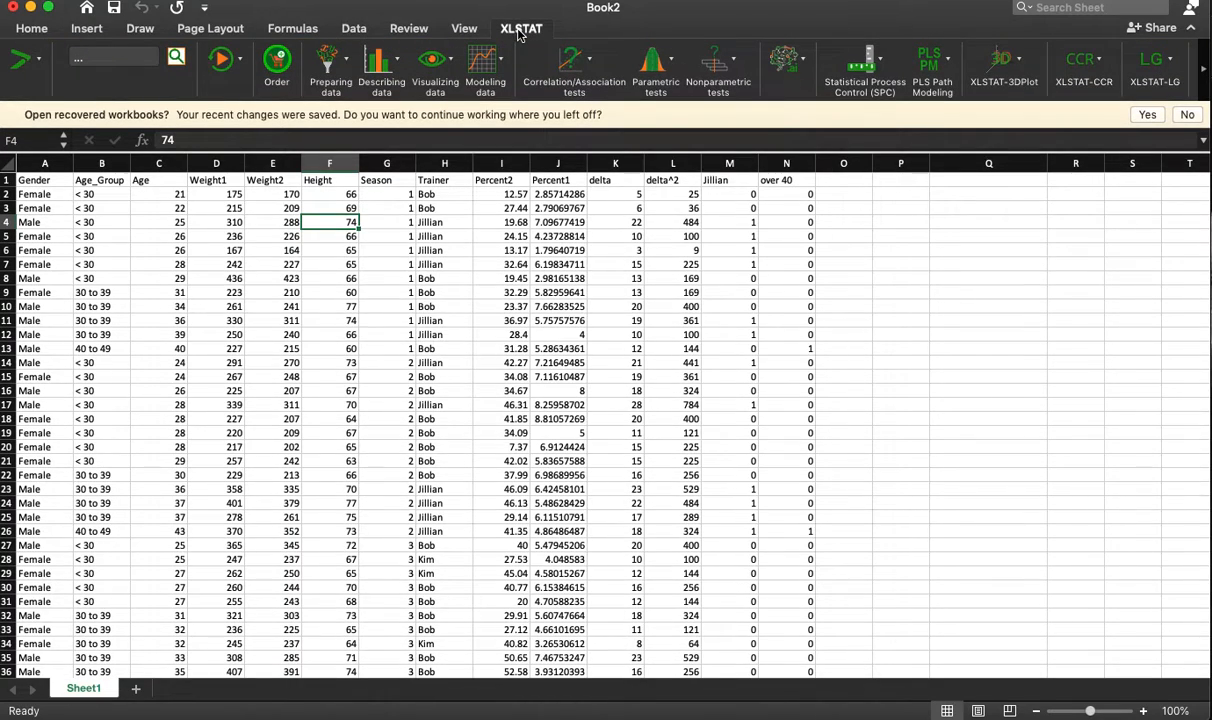
click(481, 62)
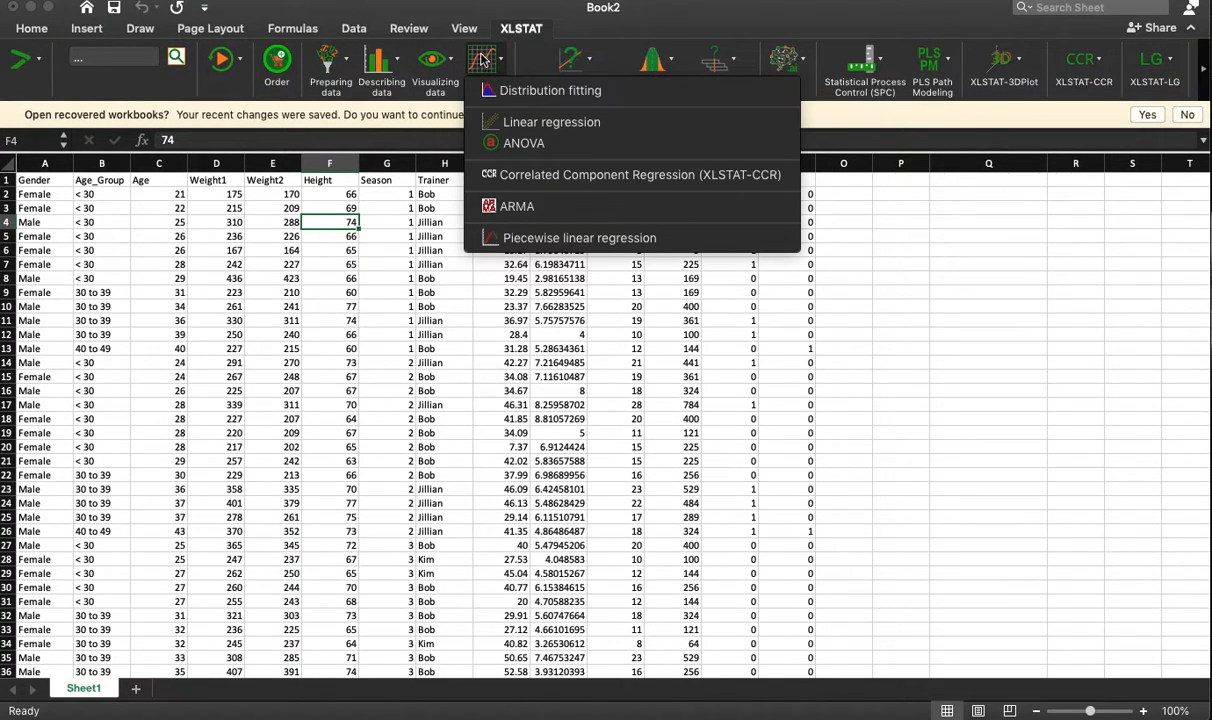
click(551, 122)
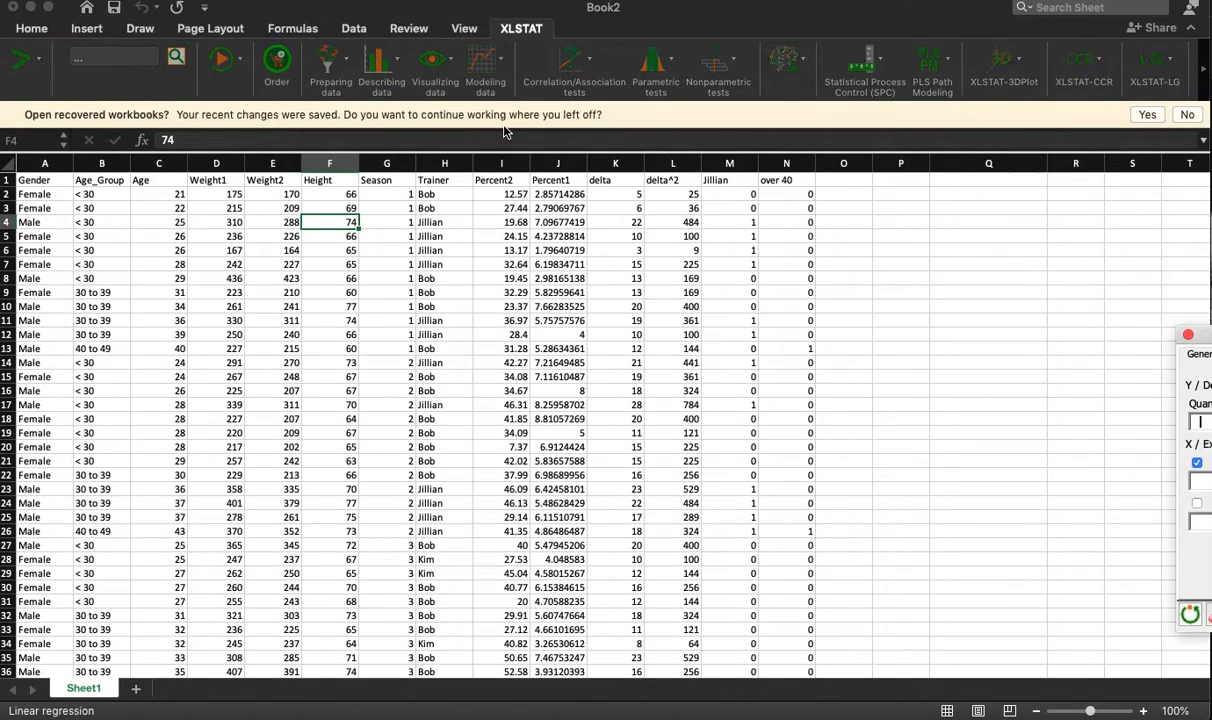
drag(1210, 337, 845, 345)
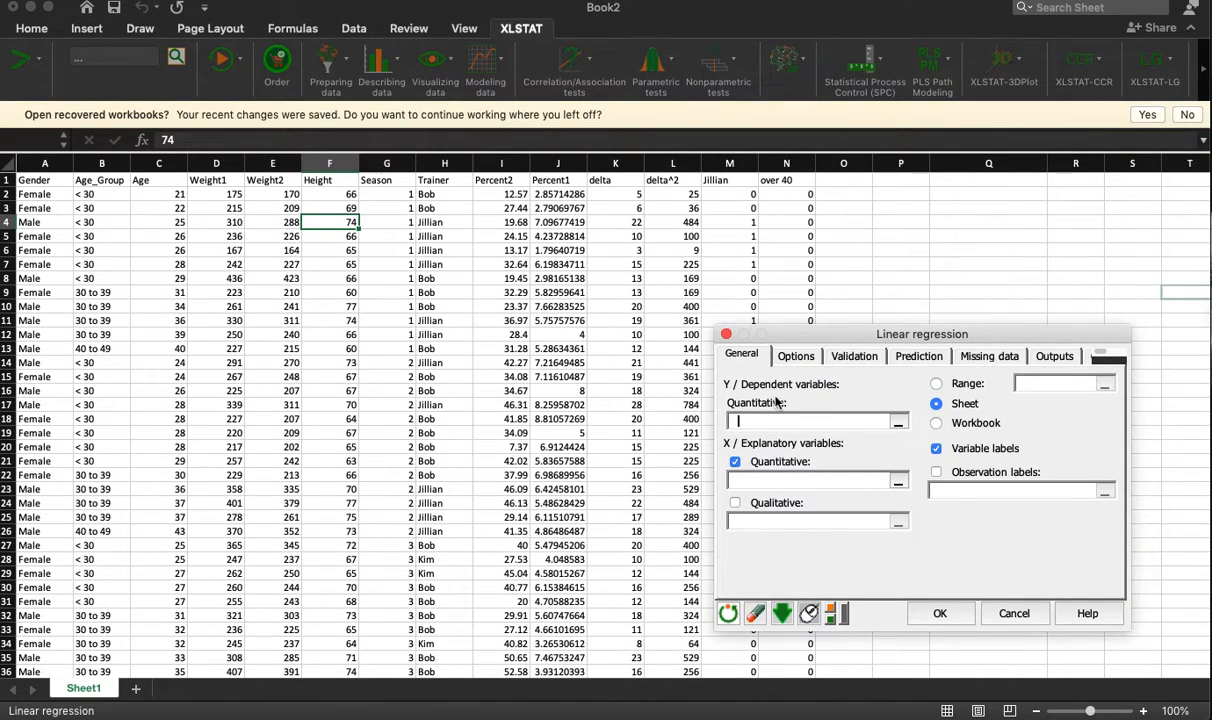
click(615, 163)
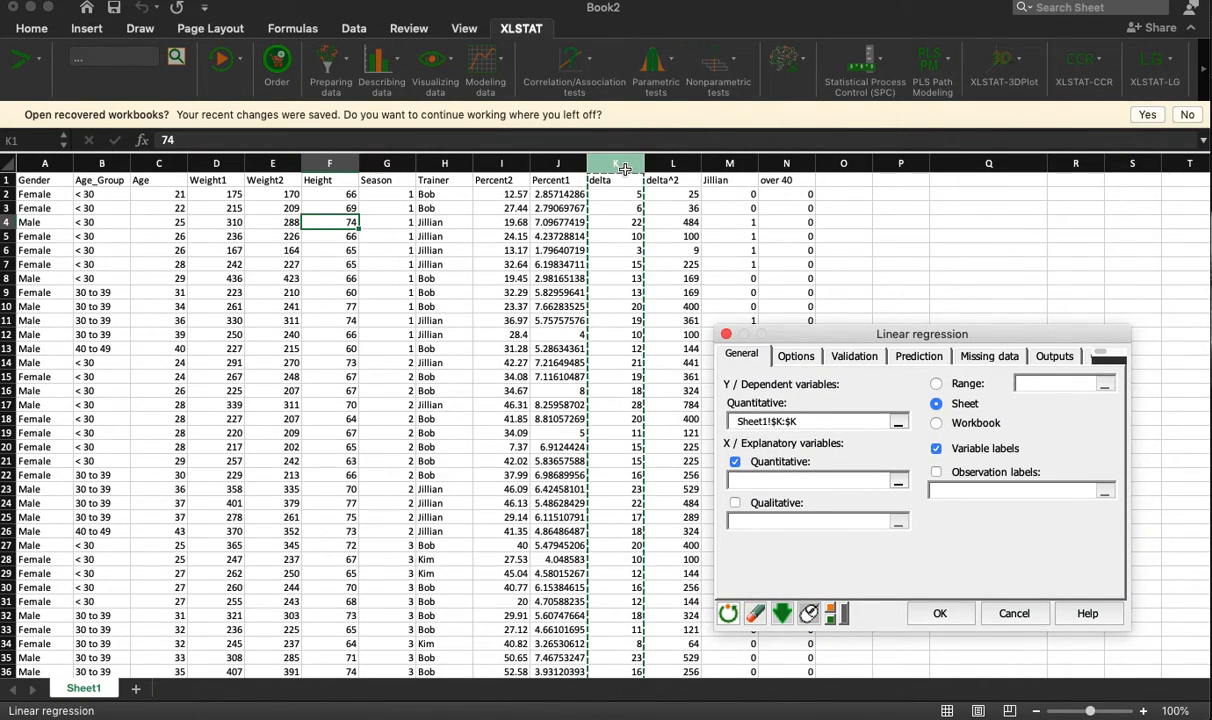
Run the regression with the Height column (F) as the quantitative explanatory variable and decline reopening the recovered workbooks.
click(789, 484)
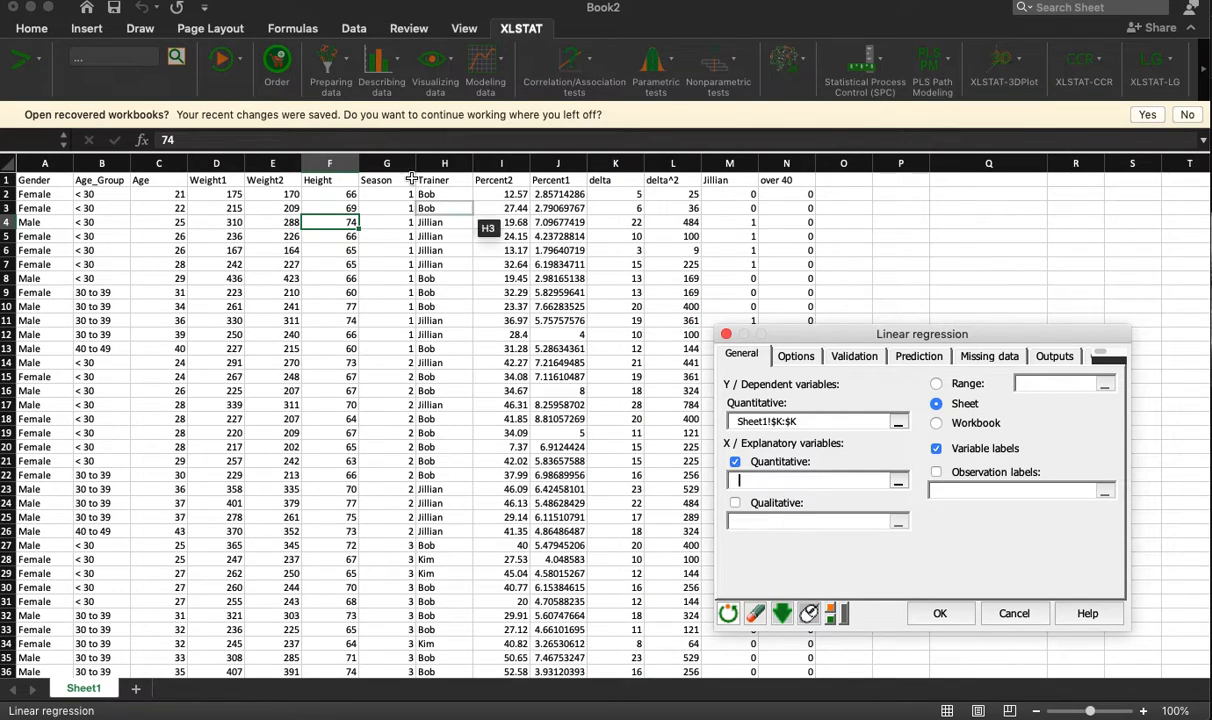
click(321, 163)
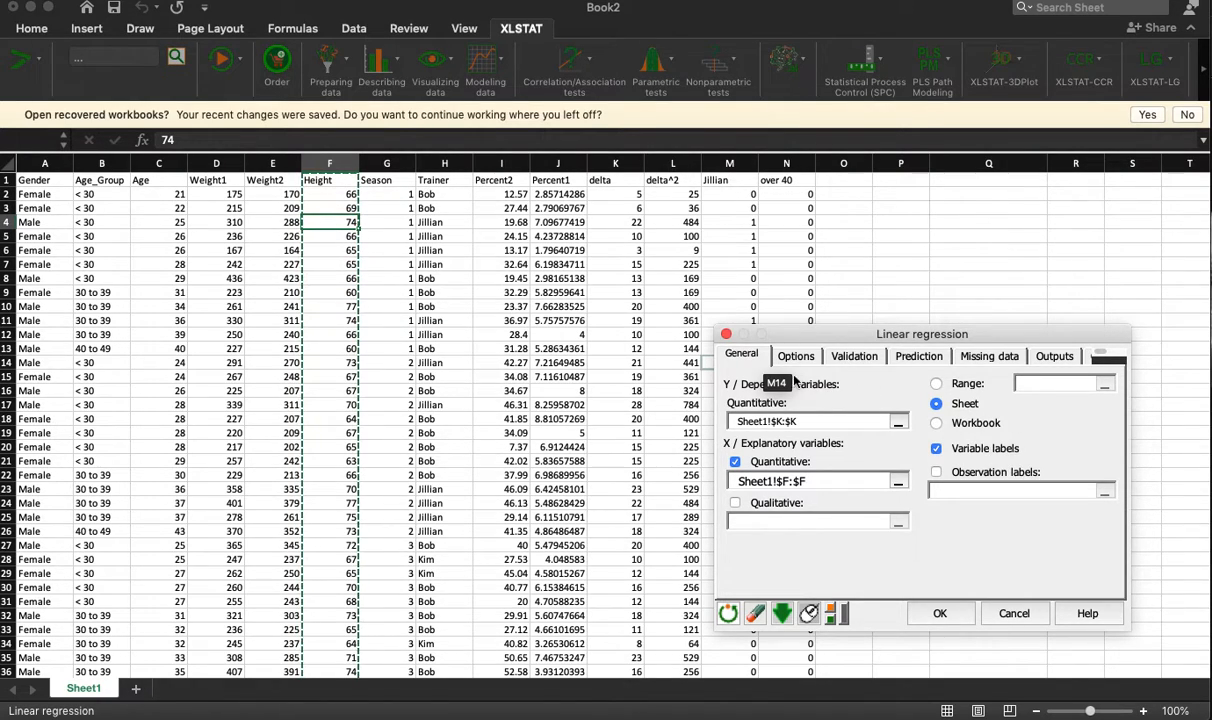
click(796, 356)
click(741, 358)
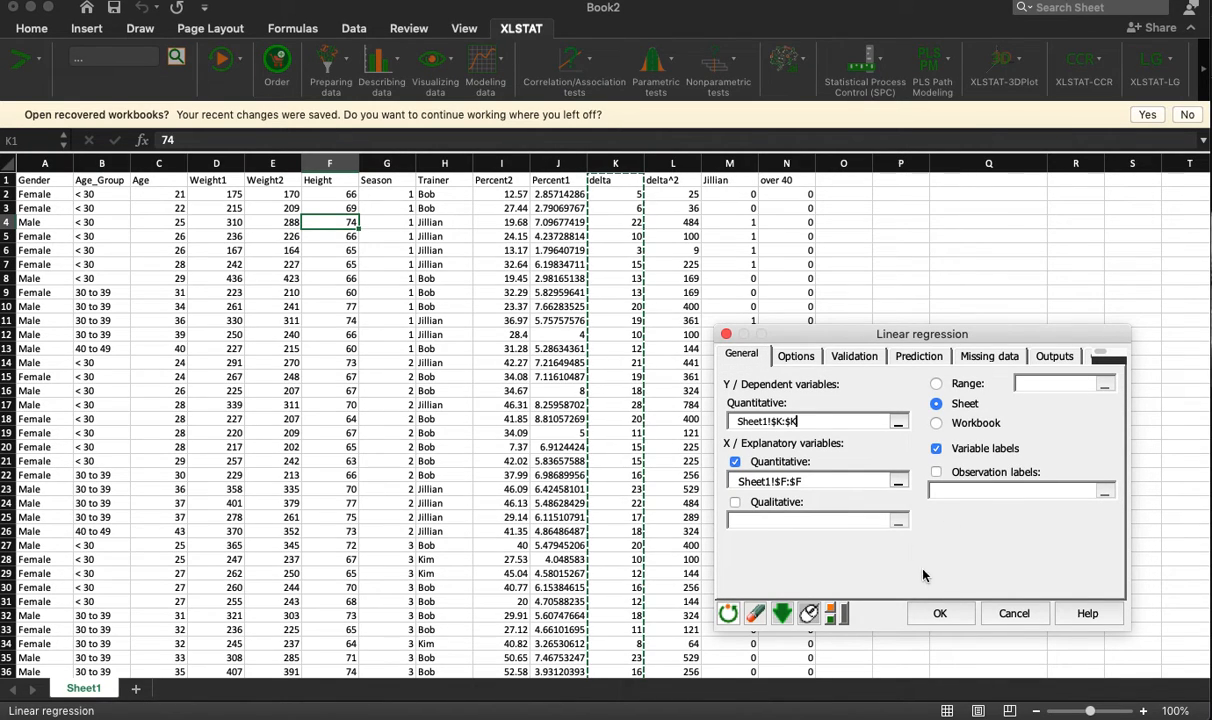
click(939, 613)
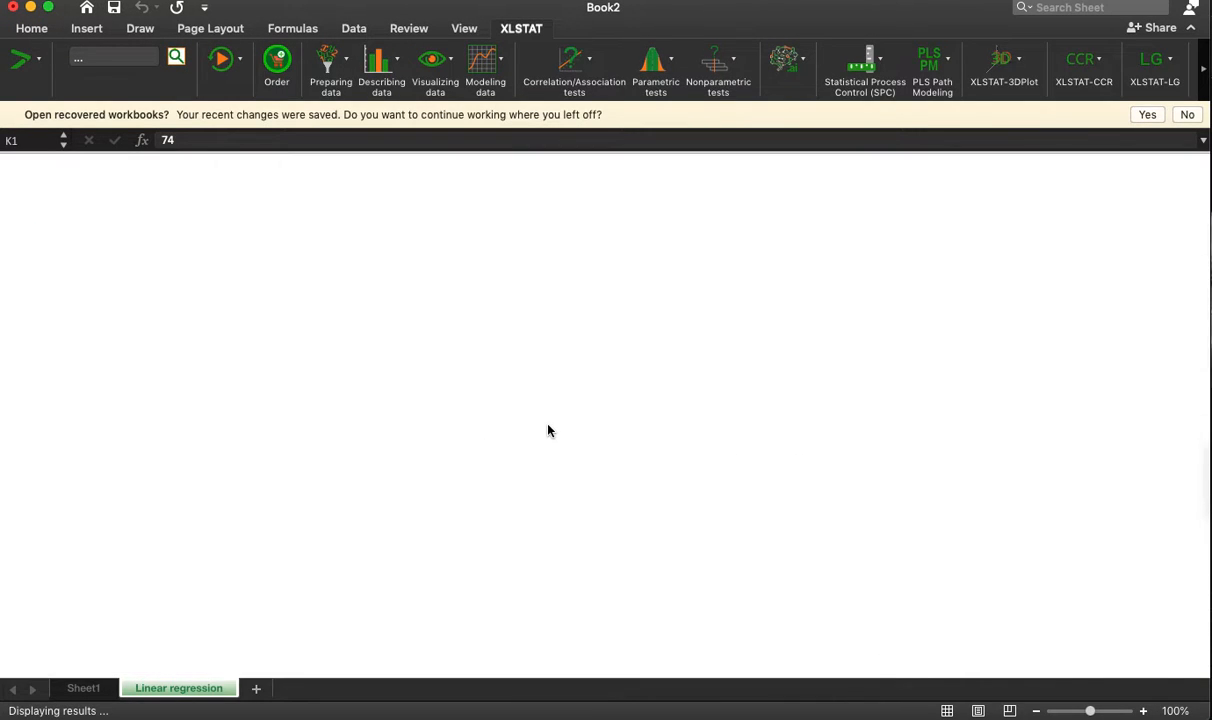
click(1187, 116)
Show the Intercept and Height values in the Model parameters table (C50:H51) with four decimal places.
scroll(465, 400, down, 5)
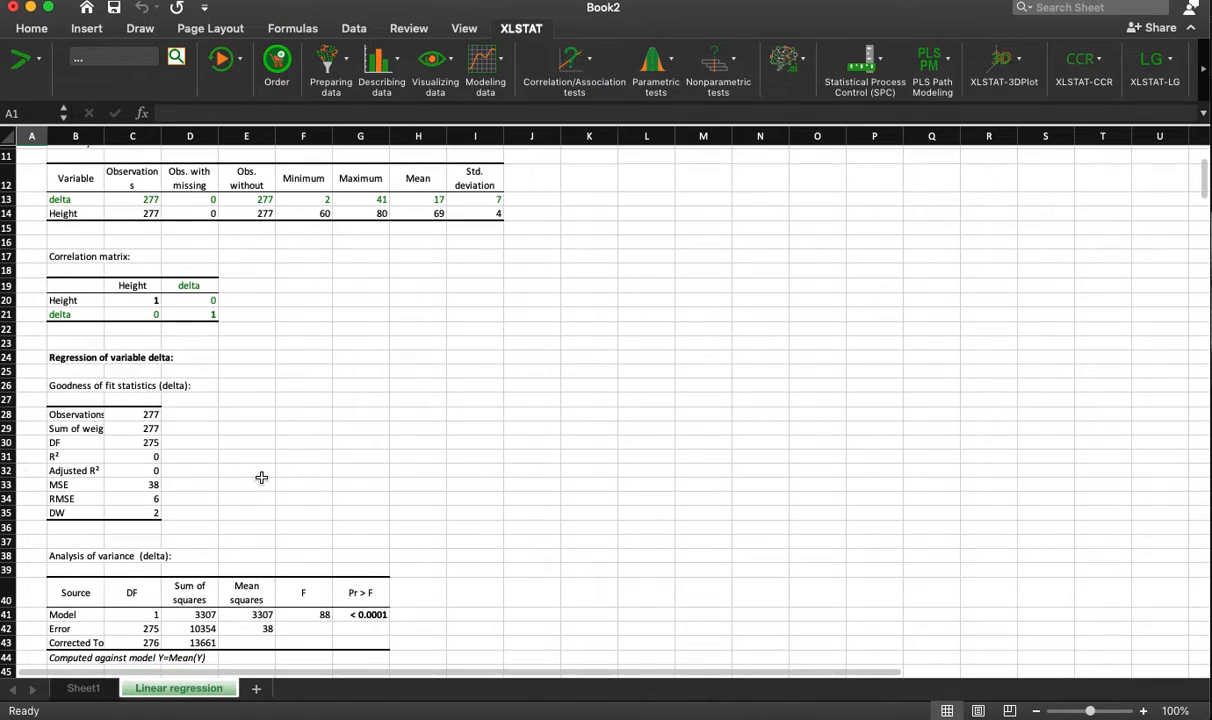
scroll(261, 477, down, 6)
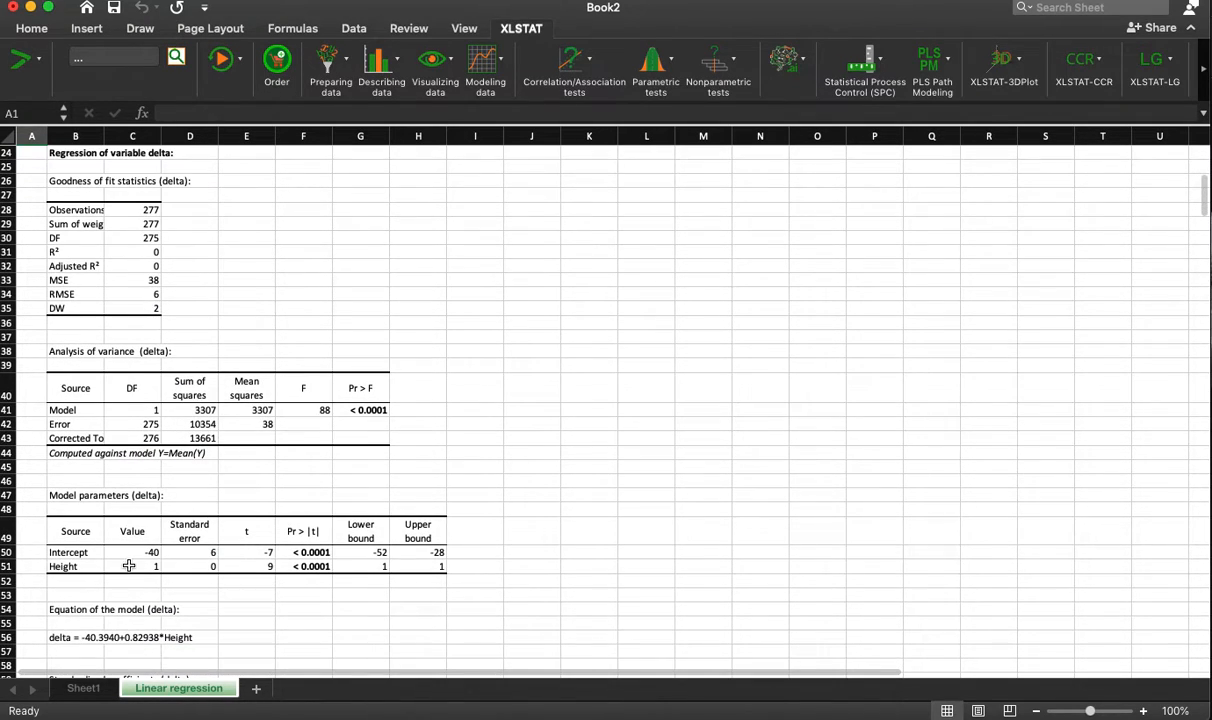
drag(145, 552, 420, 566)
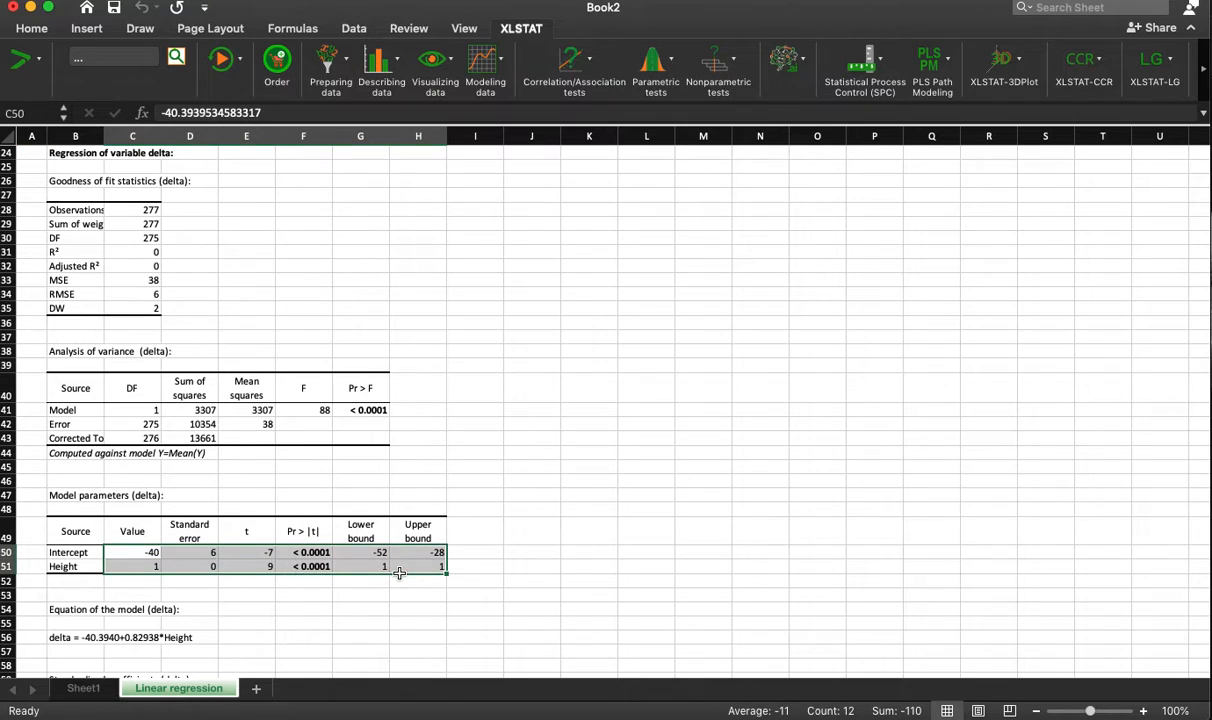
click(38, 30)
click(40, 32)
click(32, 28)
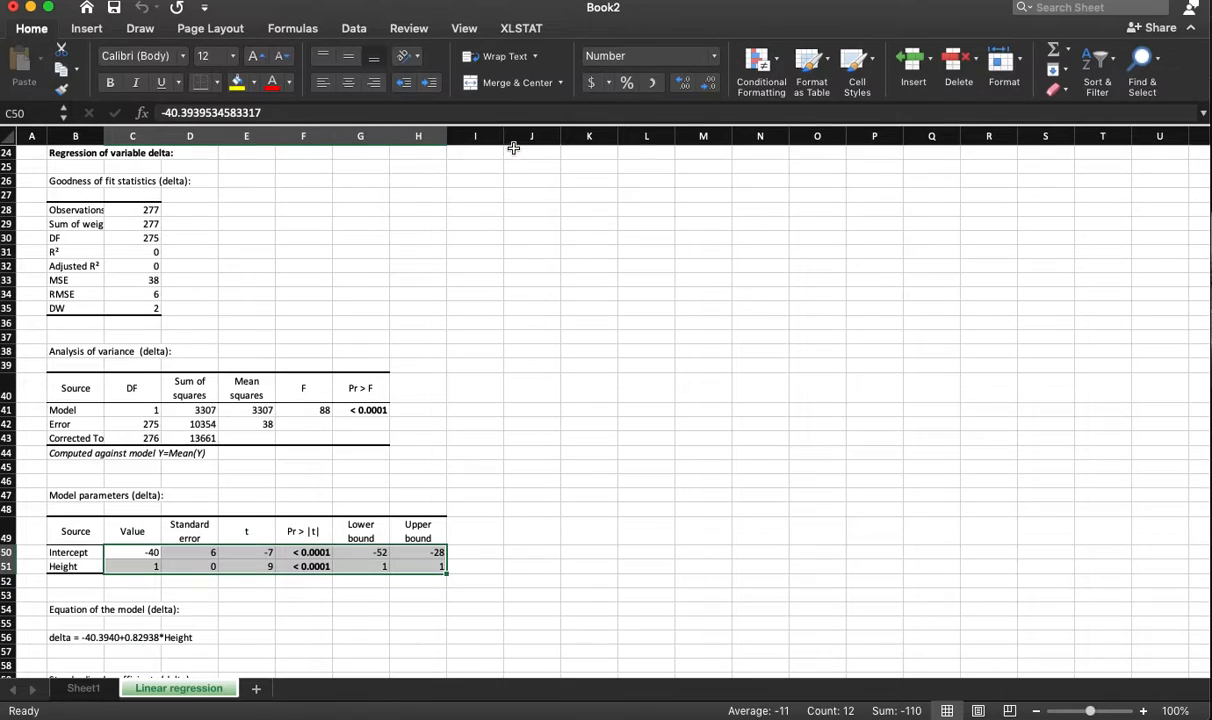
click(681, 84)
click(681, 84)
click(681, 84)
click(681, 84)
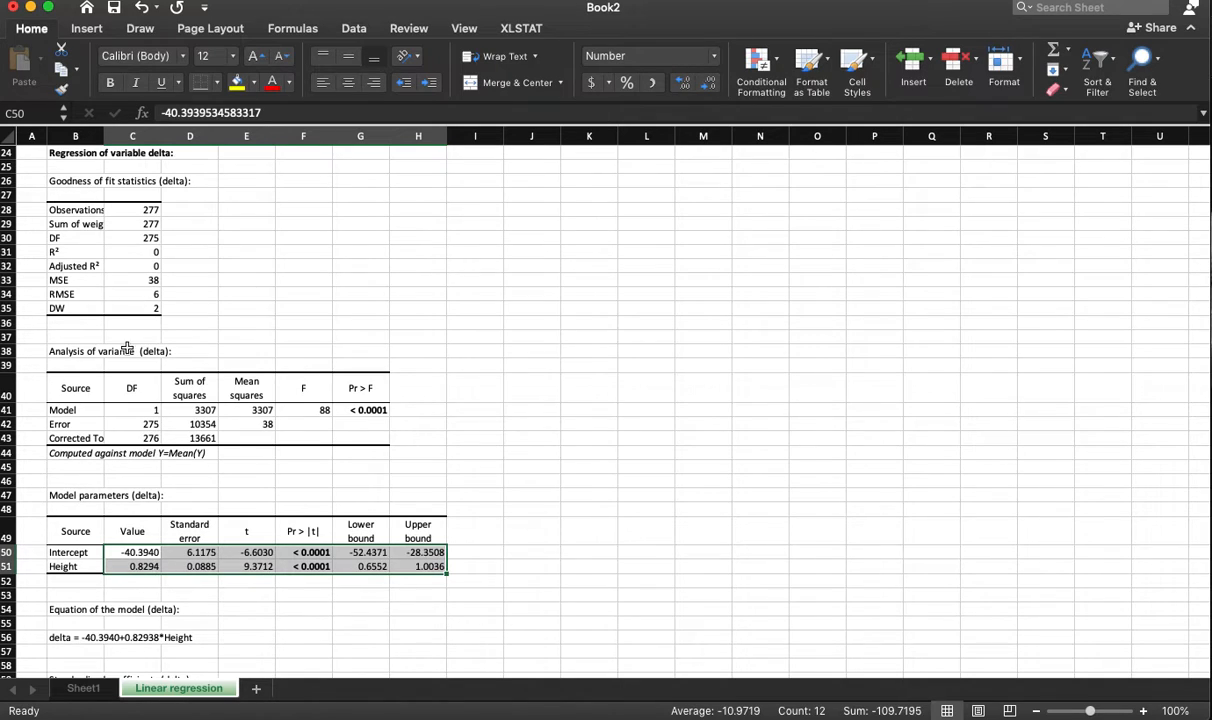
Show the goodness of fit statistics (C28:C35) with four decimal places and widen column B to fit its labels.
drag(136, 211, 150, 308)
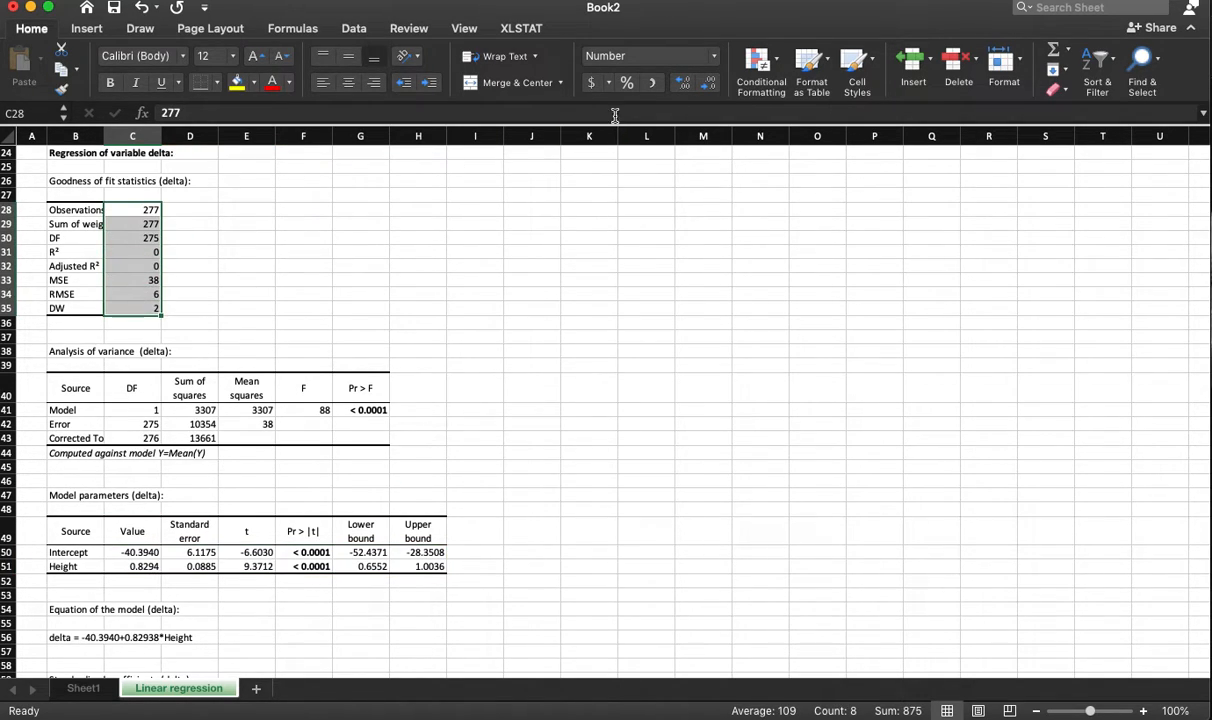
click(684, 84)
click(684, 84)
click(684, 84)
click(684, 84)
click(365, 252)
scroll(314, 412, up, 1)
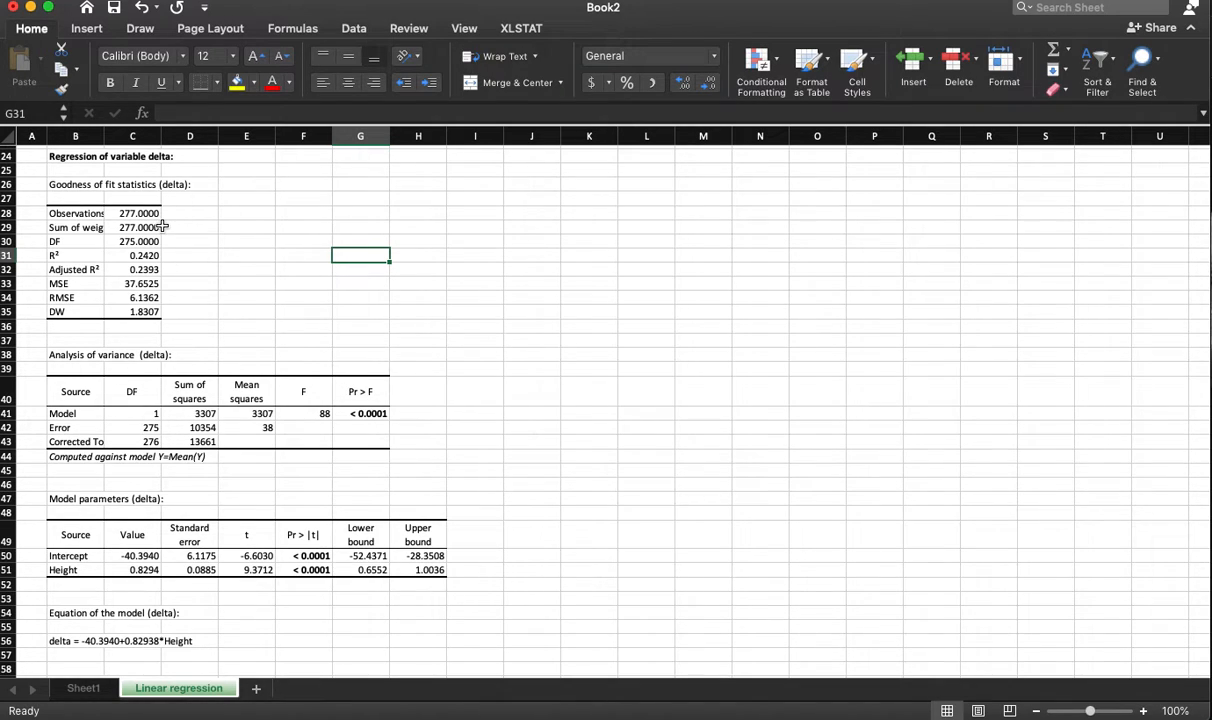
drag(104, 136, 192, 152)
click(217, 211)
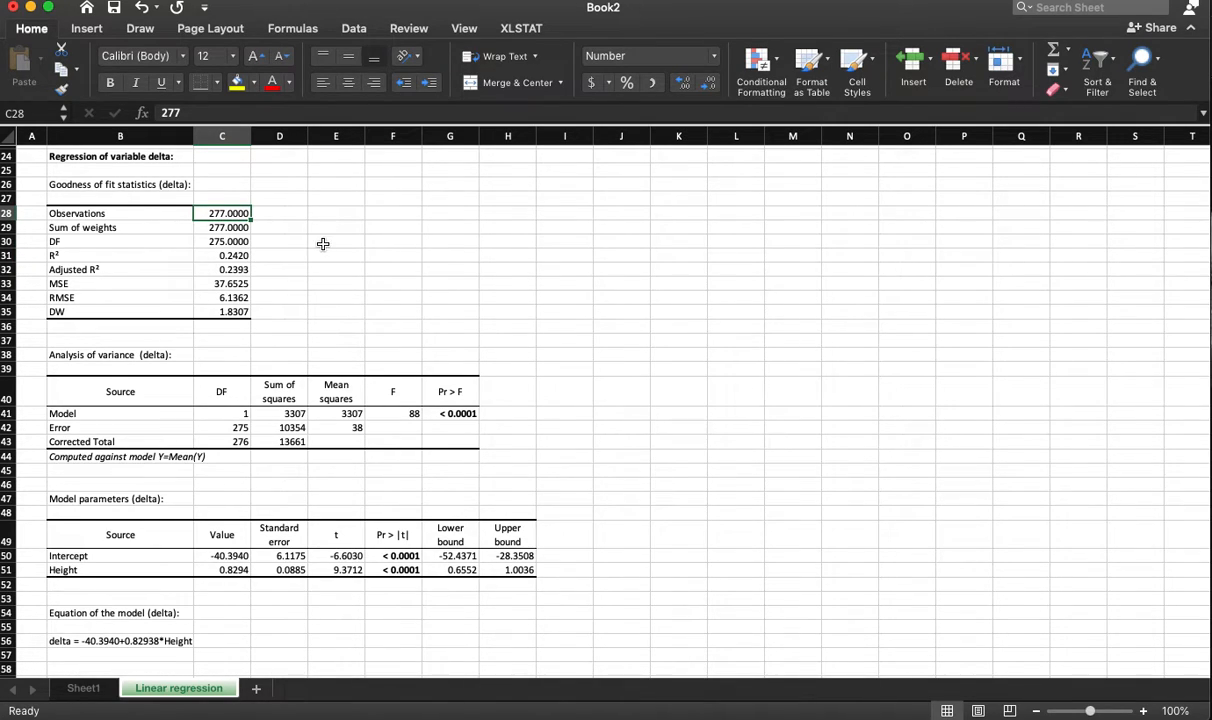
Examine the R² in the goodness of fit statistics and the model's F statistic in the analysis of variance table.
click(220, 256)
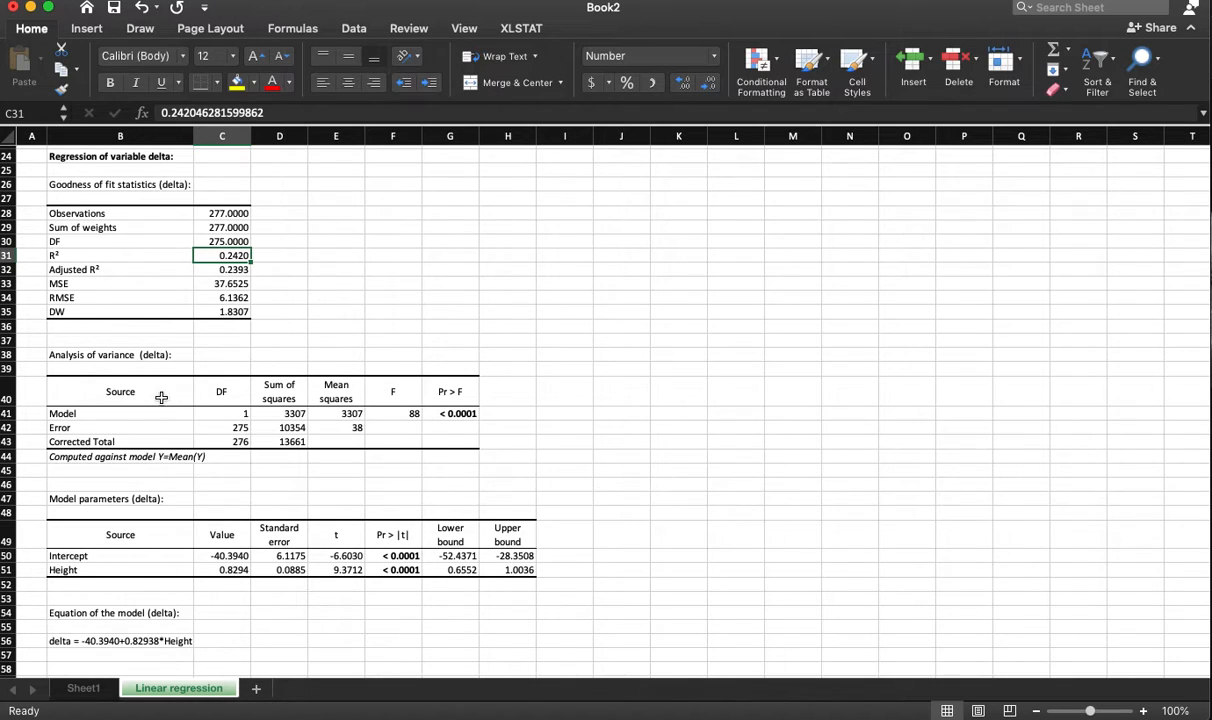
click(93, 355)
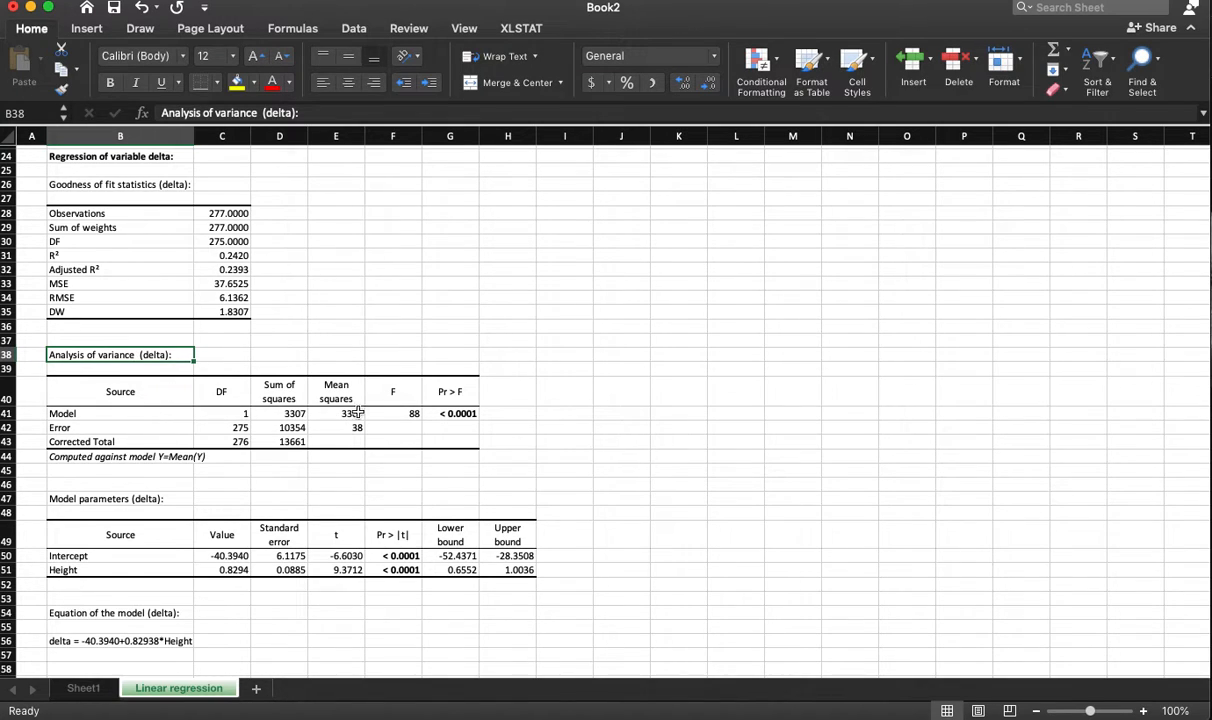
click(390, 413)
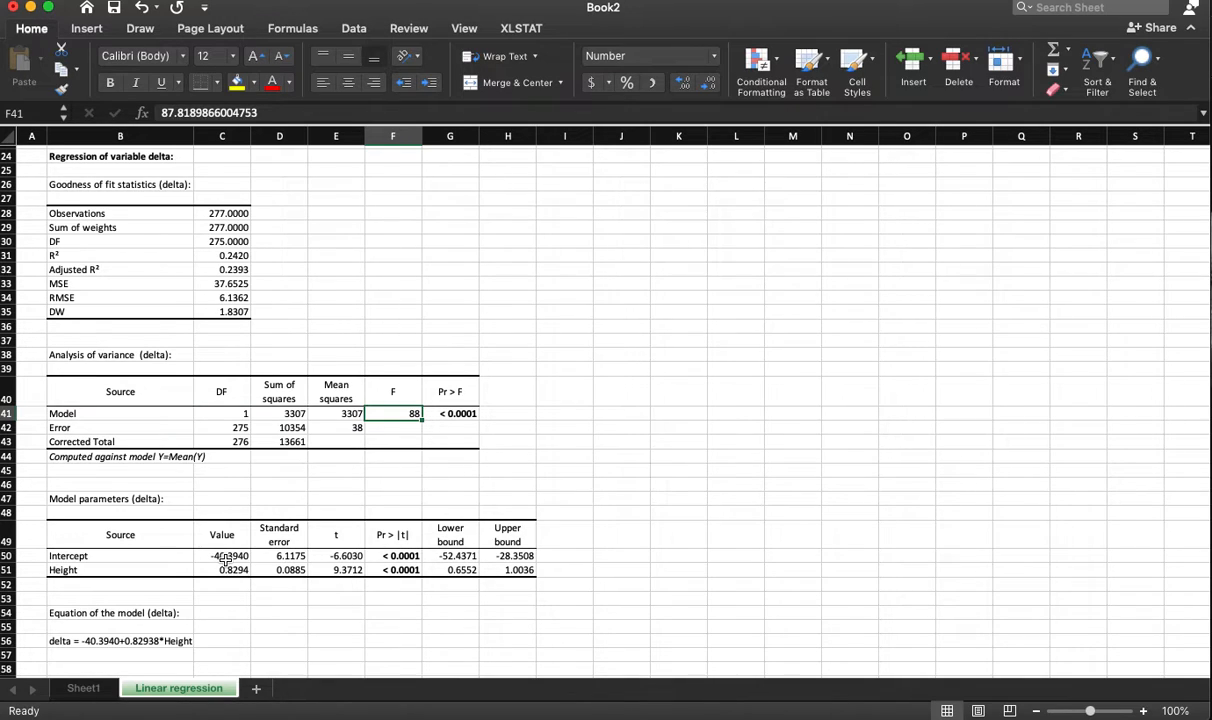
Examine the Model parameters table, comparing the intercept and Height coefficients and the t statistic for Height.
click(112, 510)
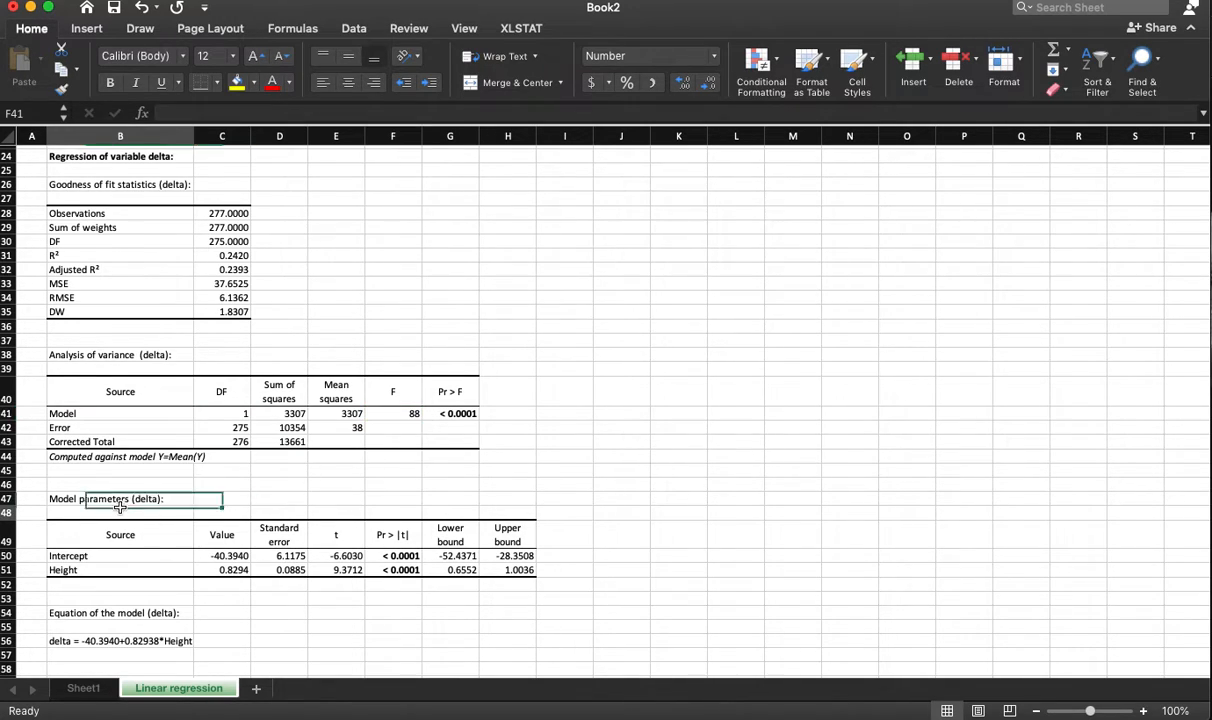
drag(101, 535, 510, 570)
click(507, 598)
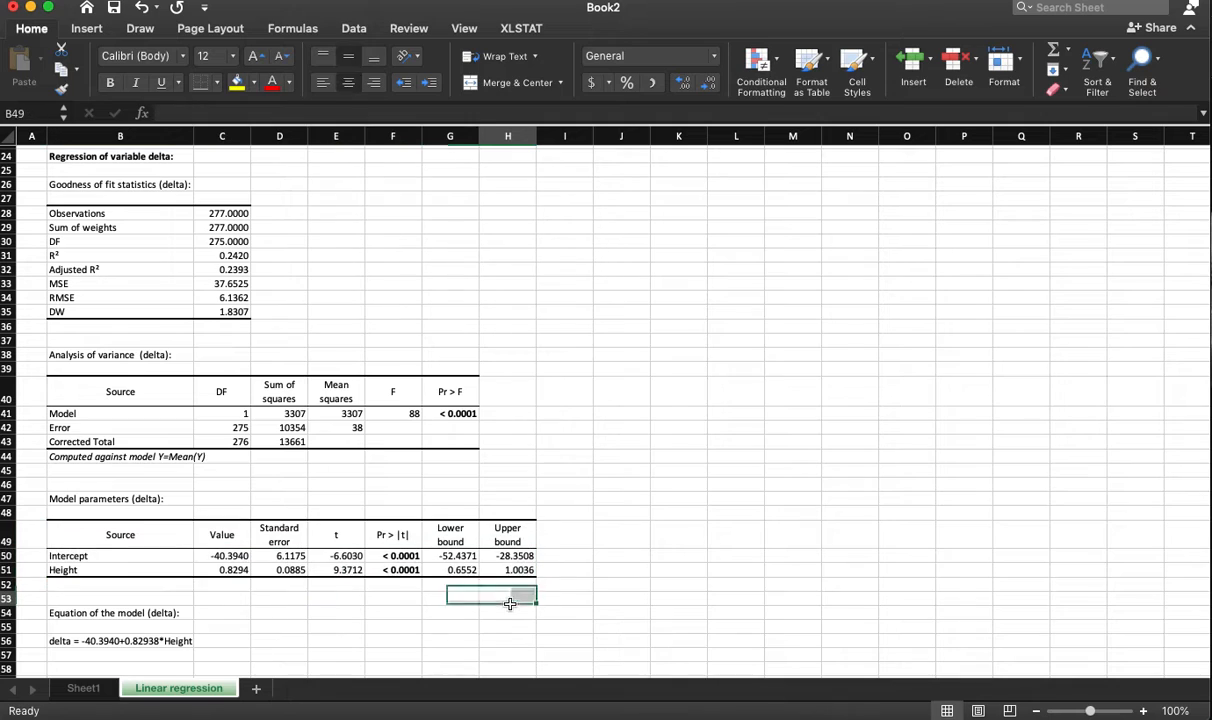
scroll(503, 535, down, 3)
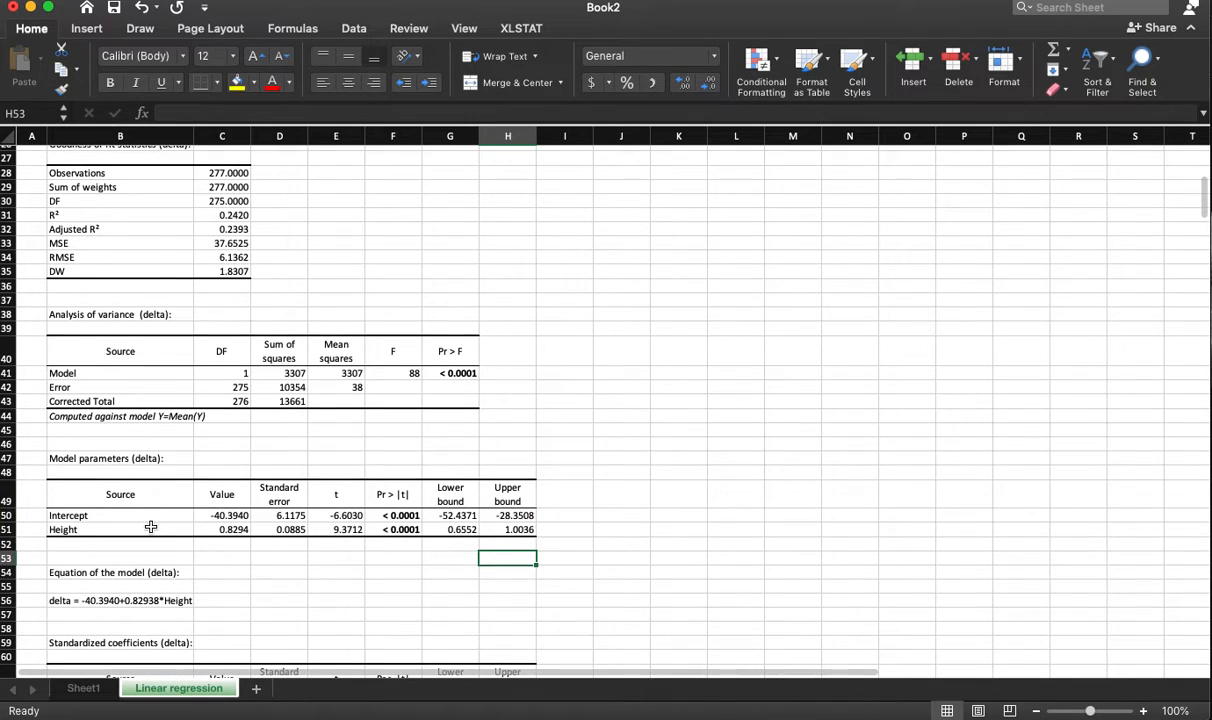
click(212, 514)
click(215, 529)
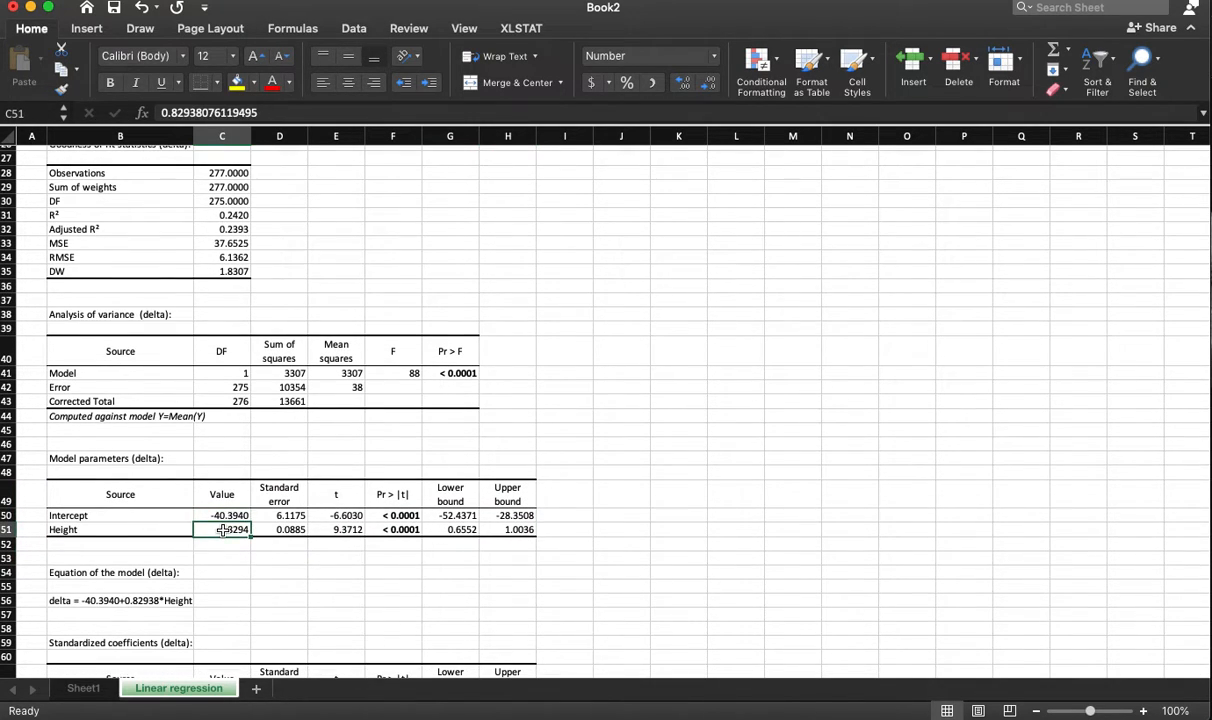
click(212, 515)
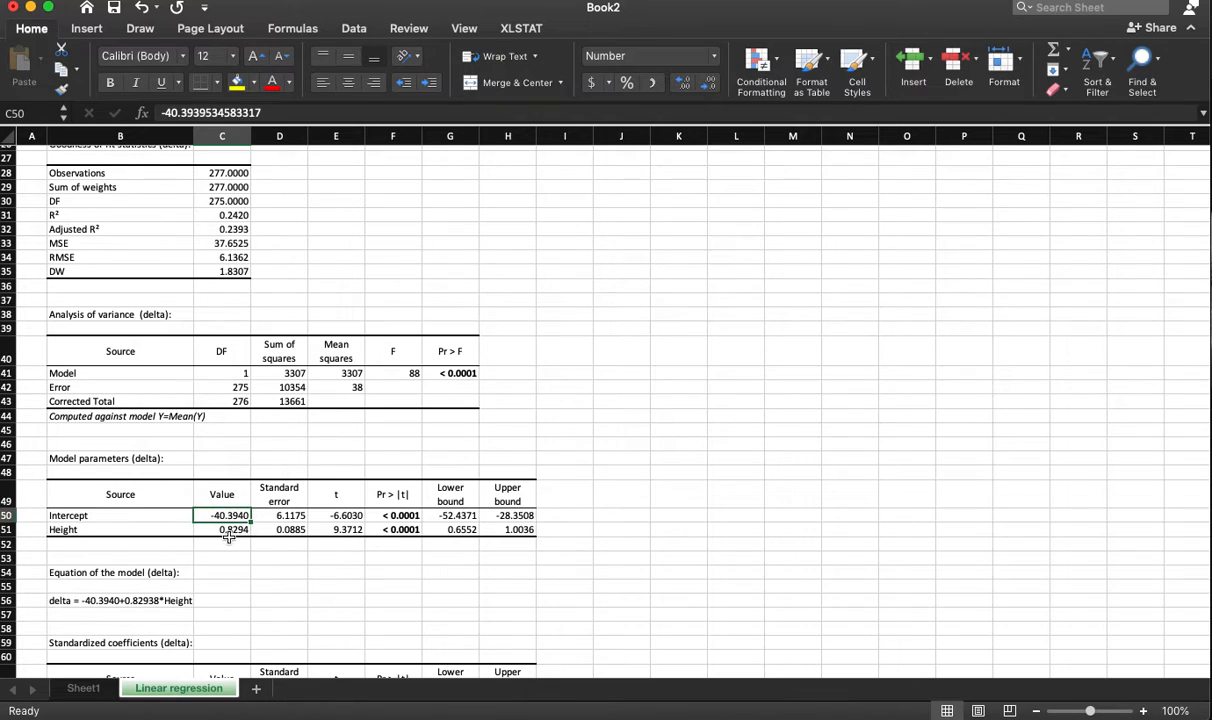
click(224, 525)
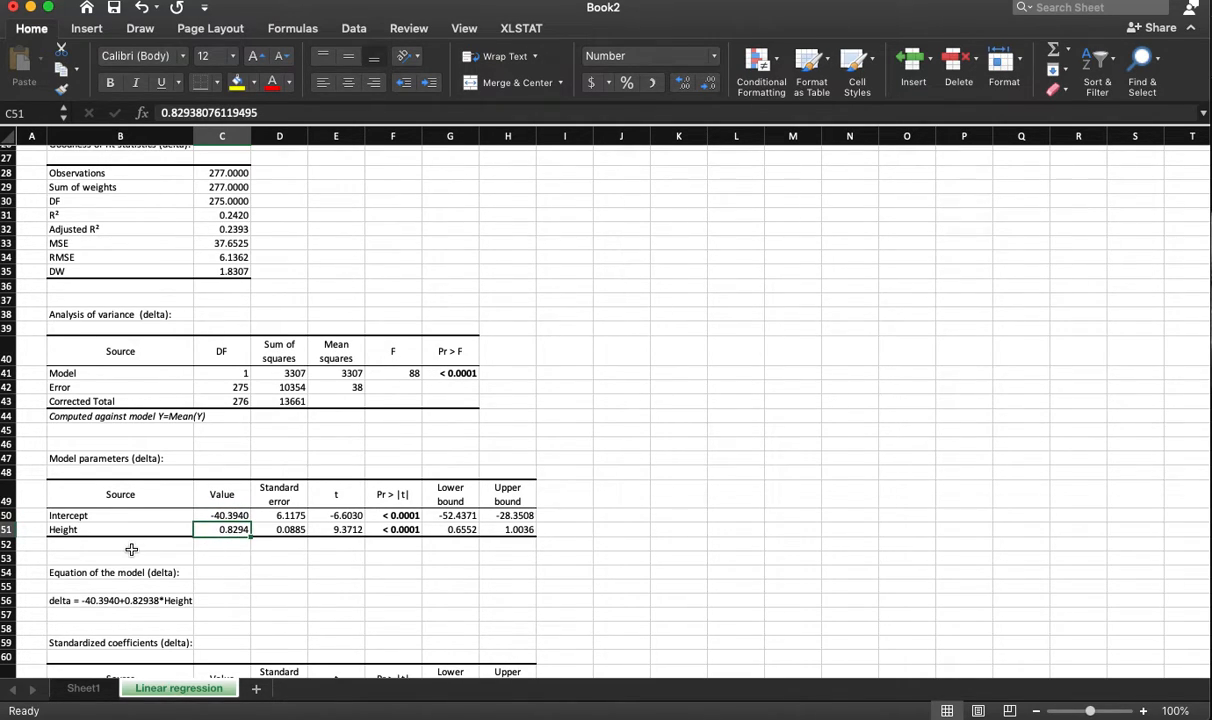
click(232, 543)
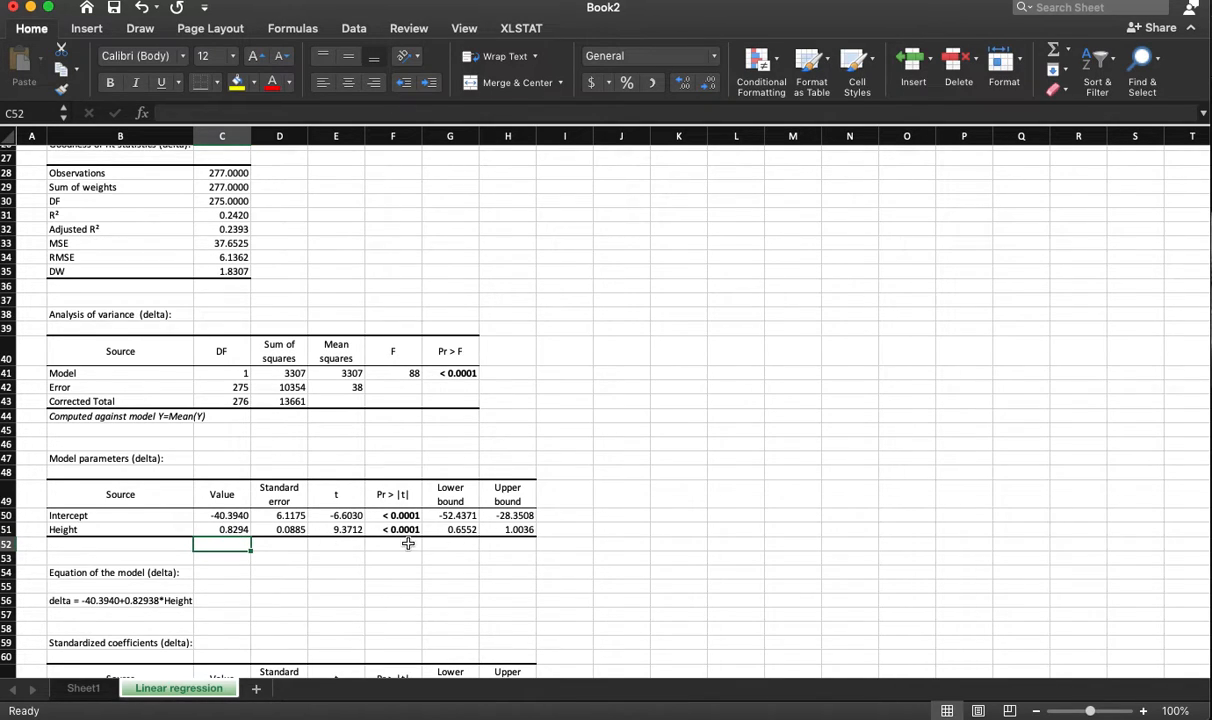
click(338, 527)
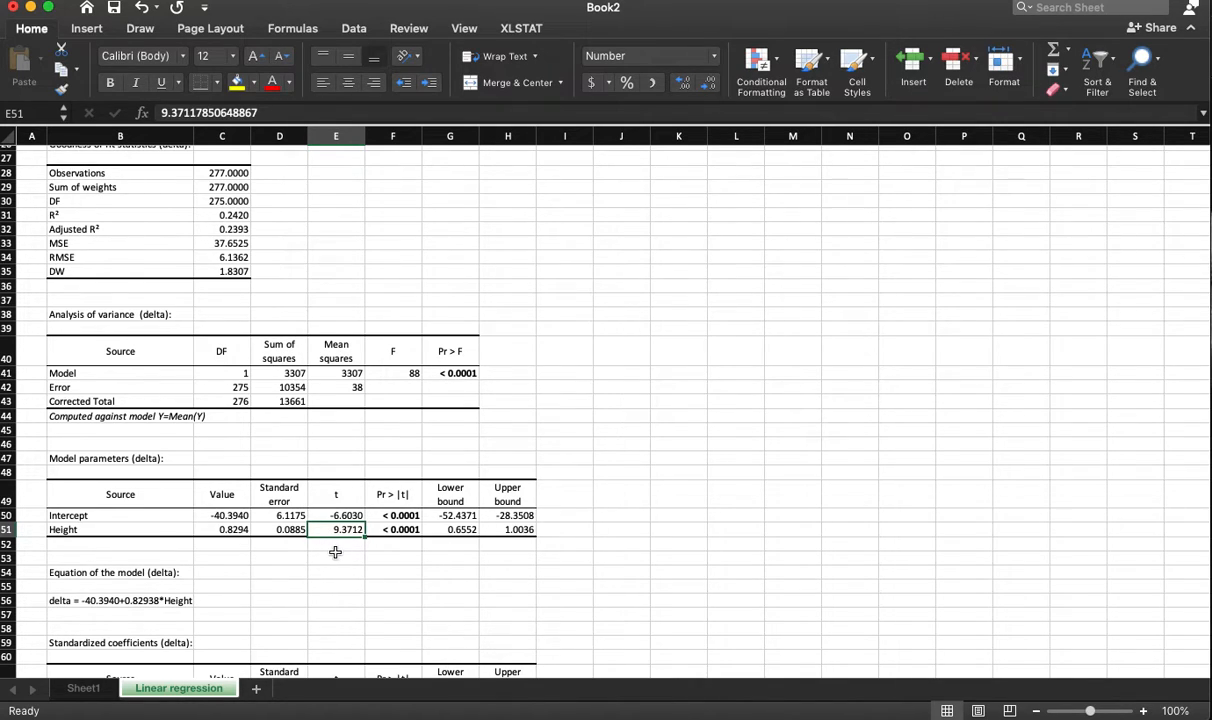
click(218, 544)
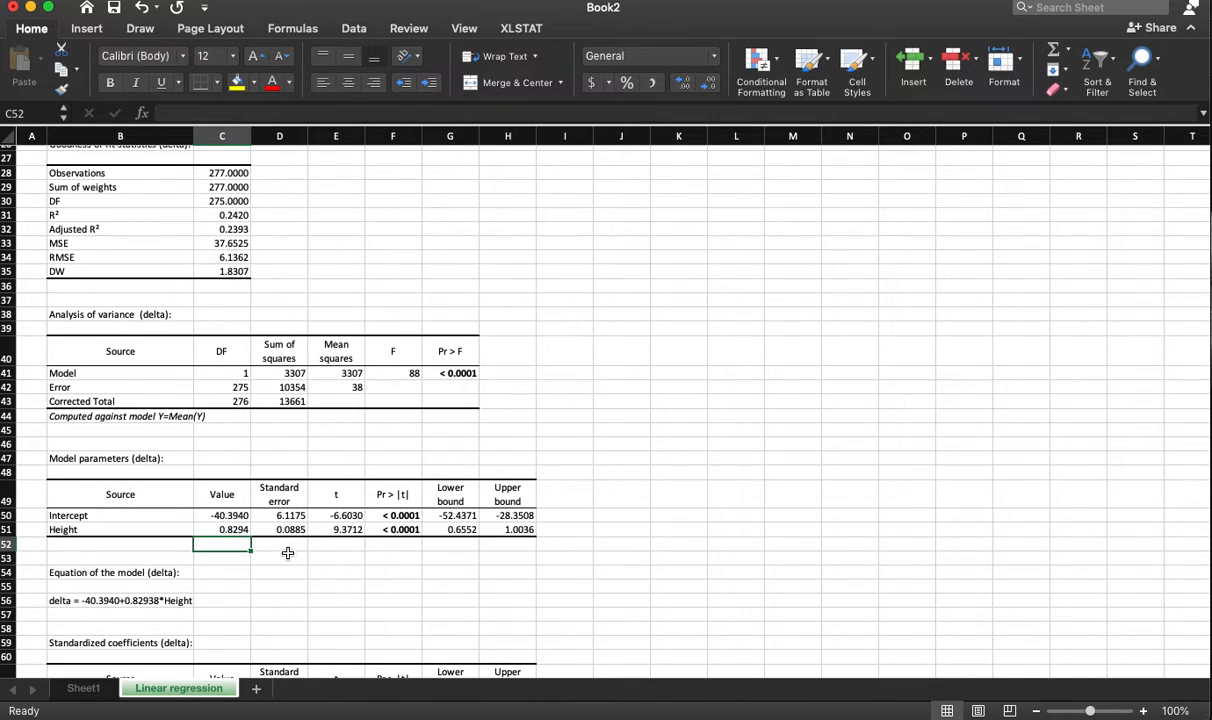
click(333, 528)
Calculate the t statistic for Height in cell E52 with the formula =C51/D51.
click(338, 547)
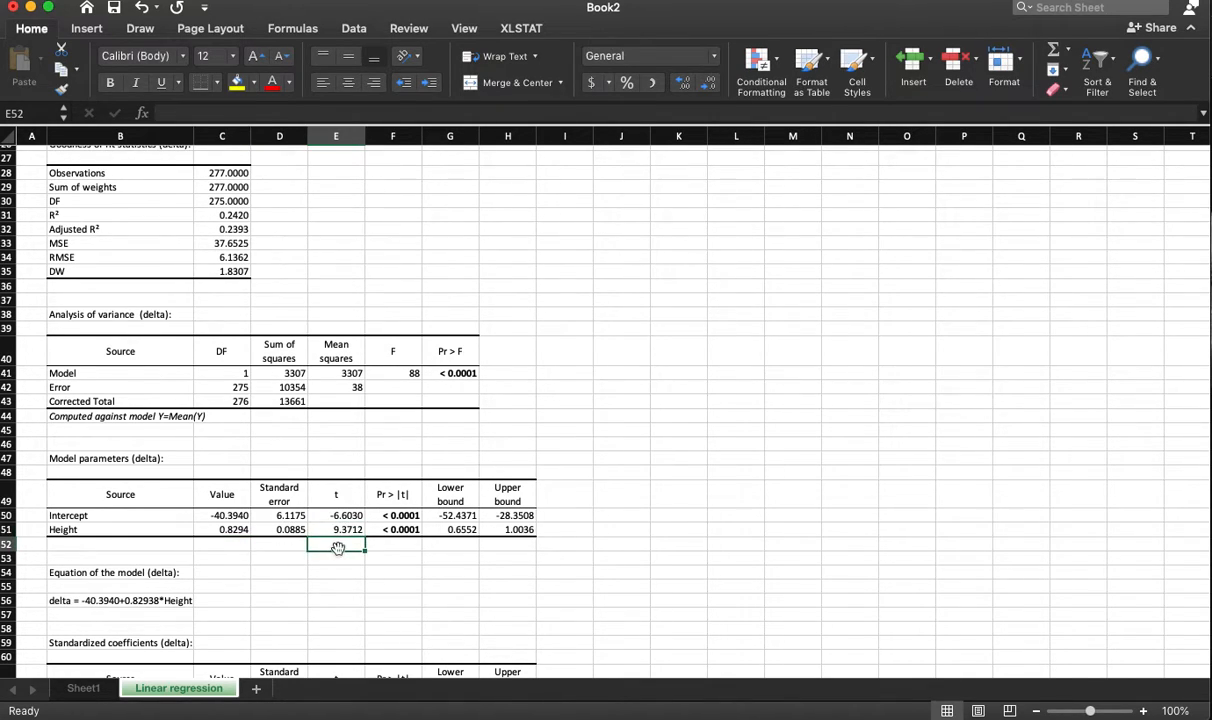
text(=)
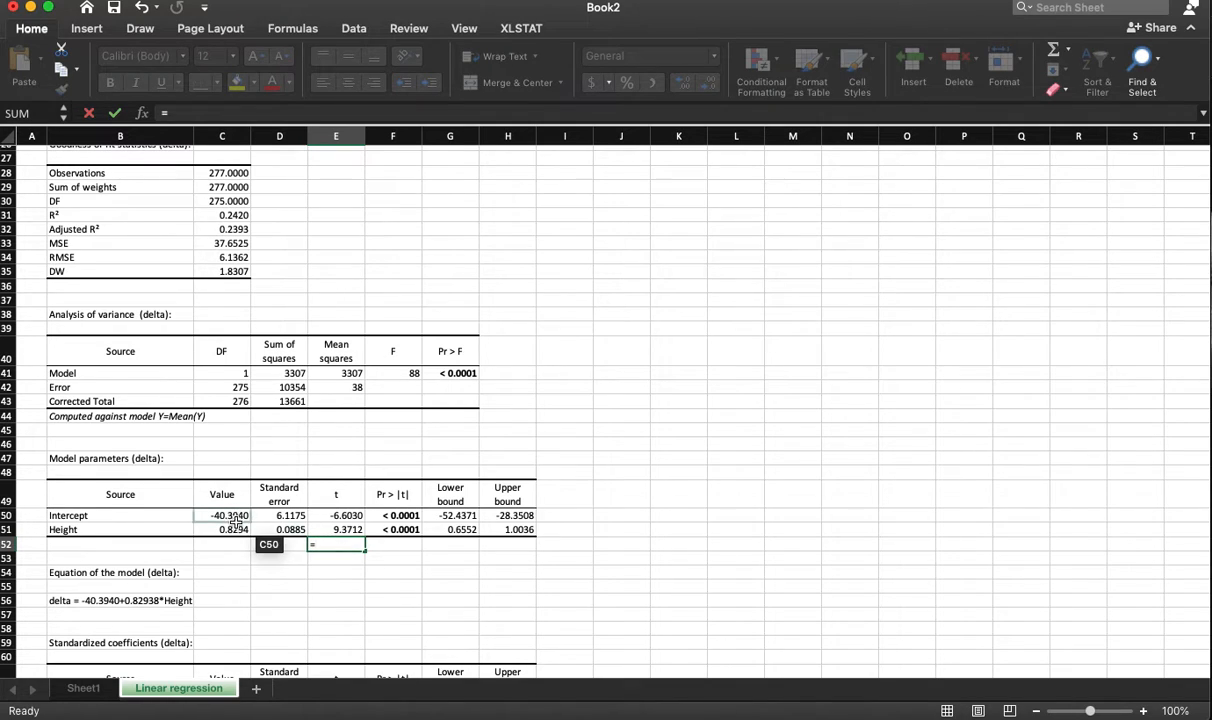
click(236, 529)
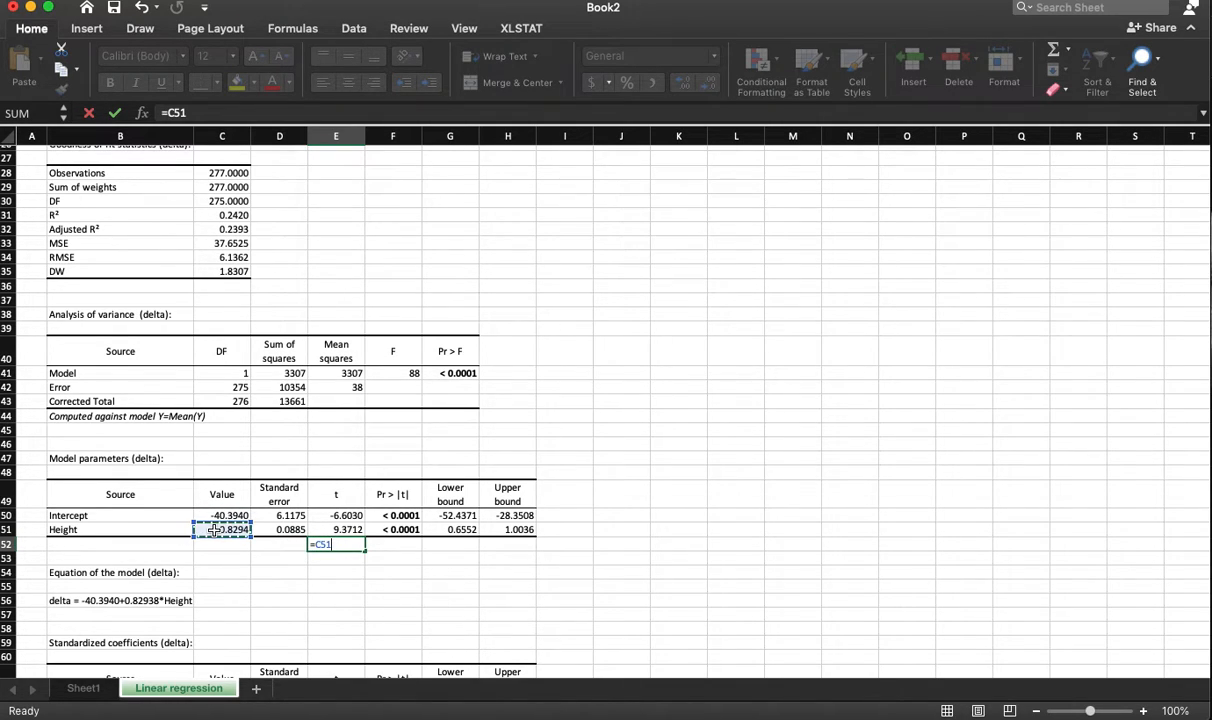
text(/)
click(287, 530)
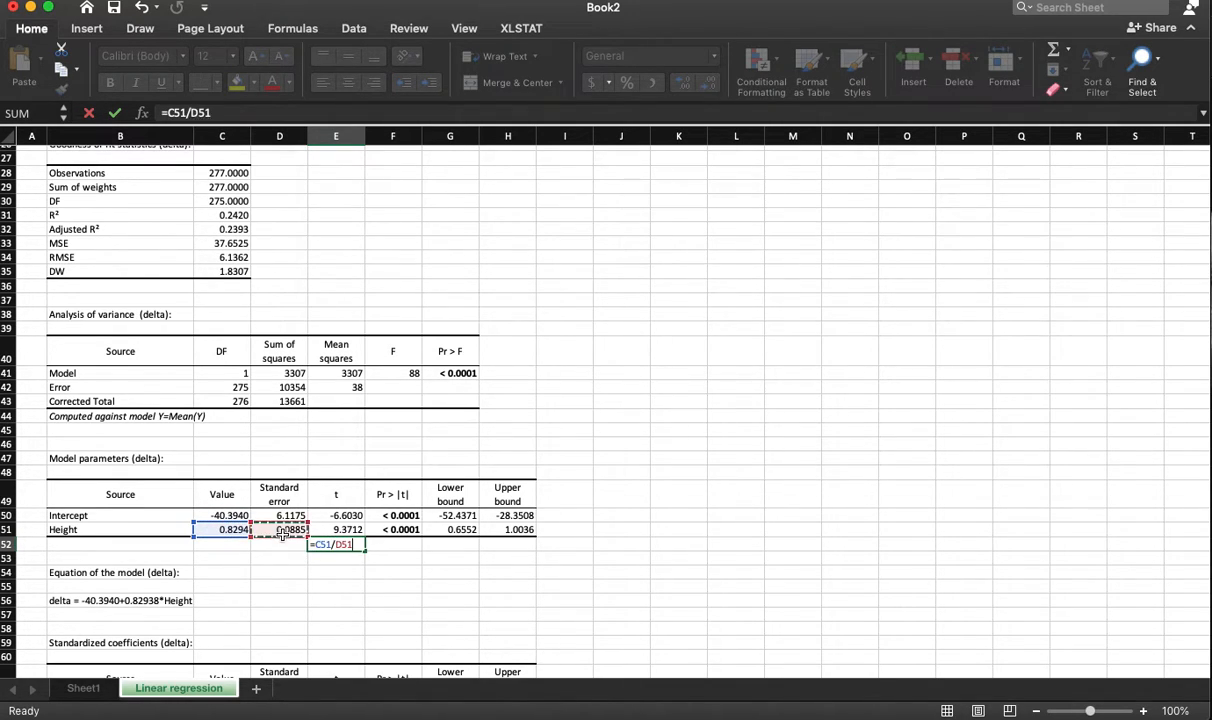
key(Return)
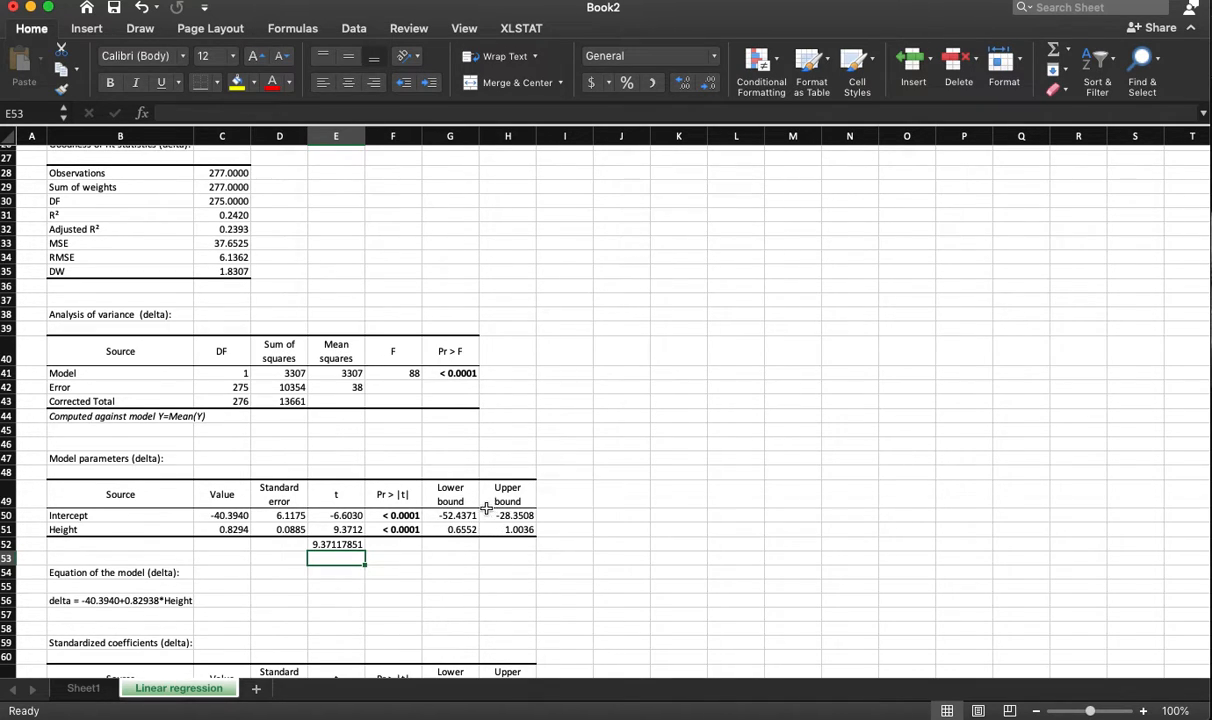
scroll(481, 538, down, 1)
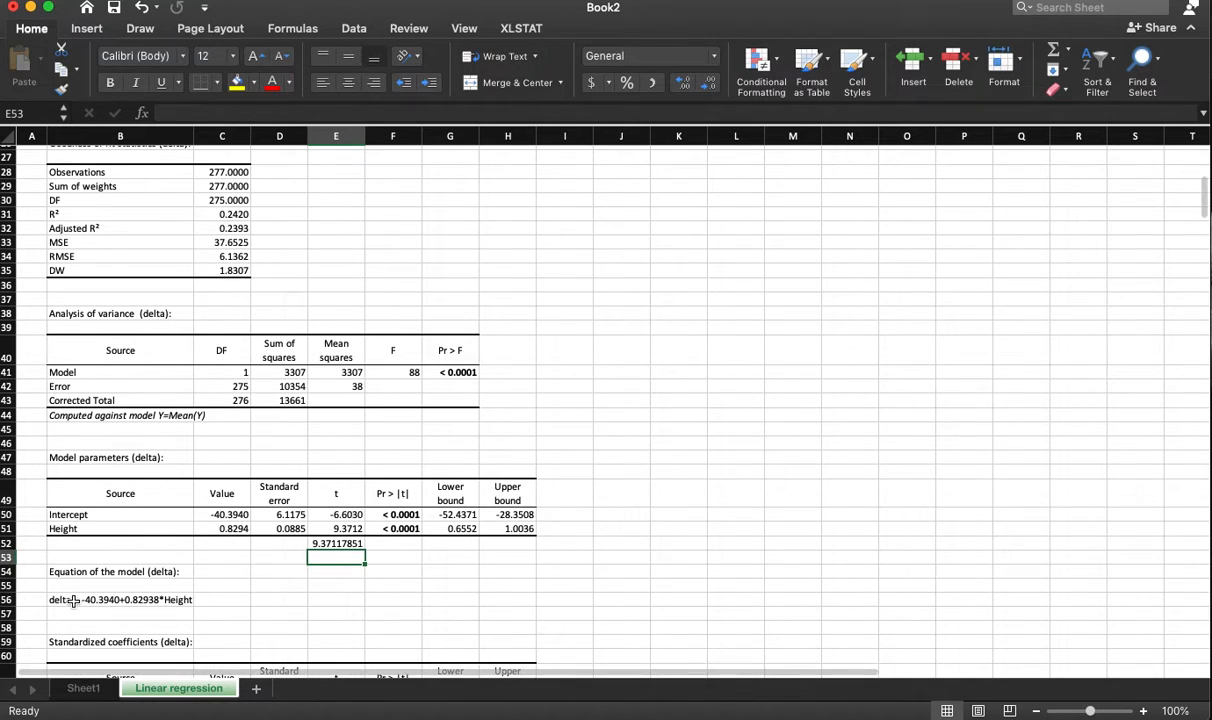
Examine the equation of the model for delta in B56 alongside the intercept value in the Model parameters table.
click(168, 598)
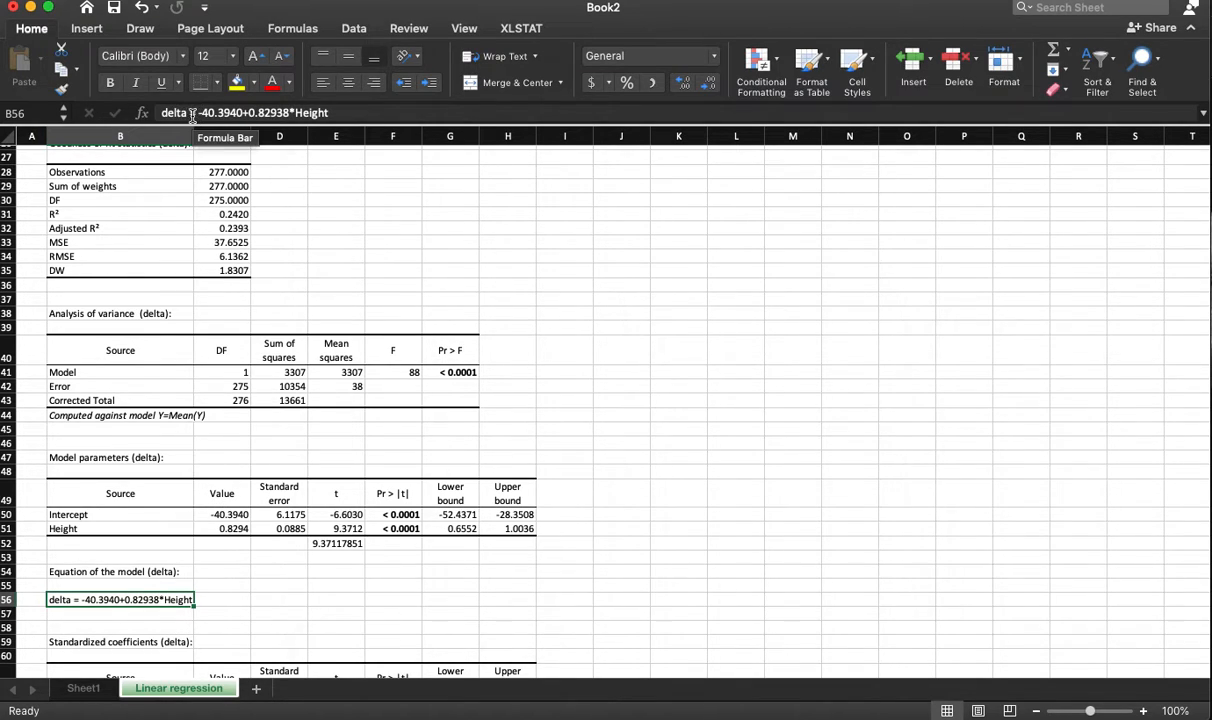
click(218, 516)
click(130, 599)
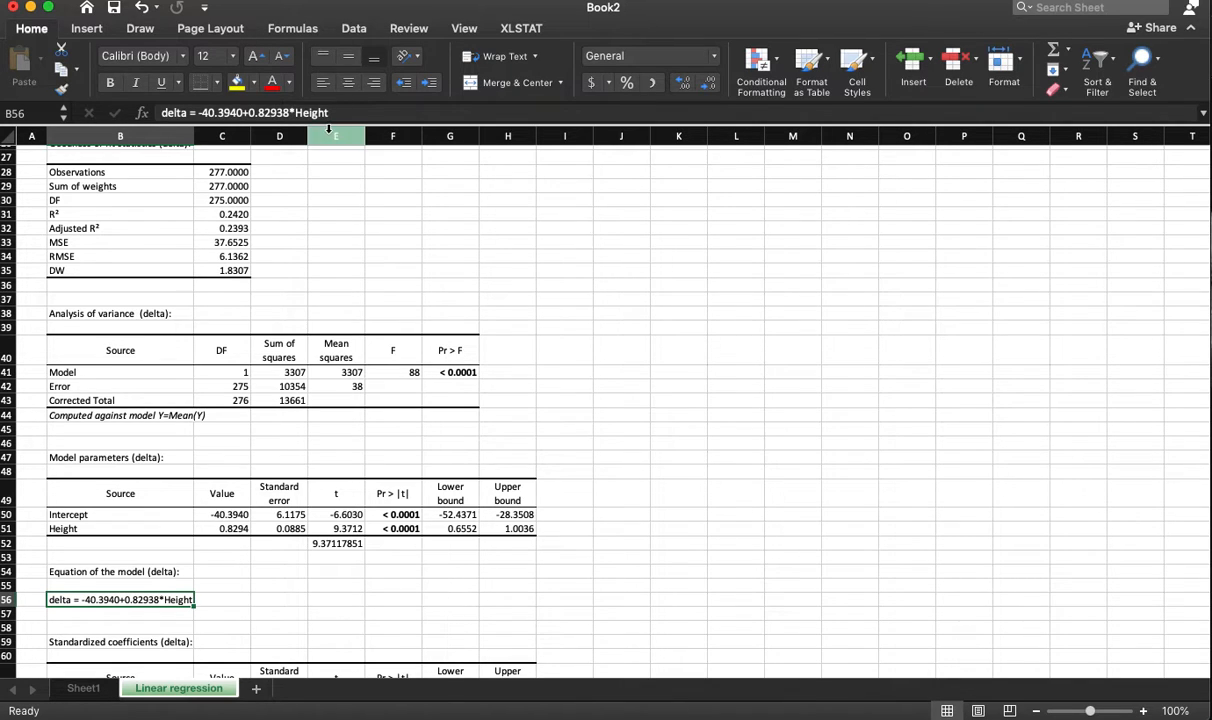
scroll(300, 260, down, 4)
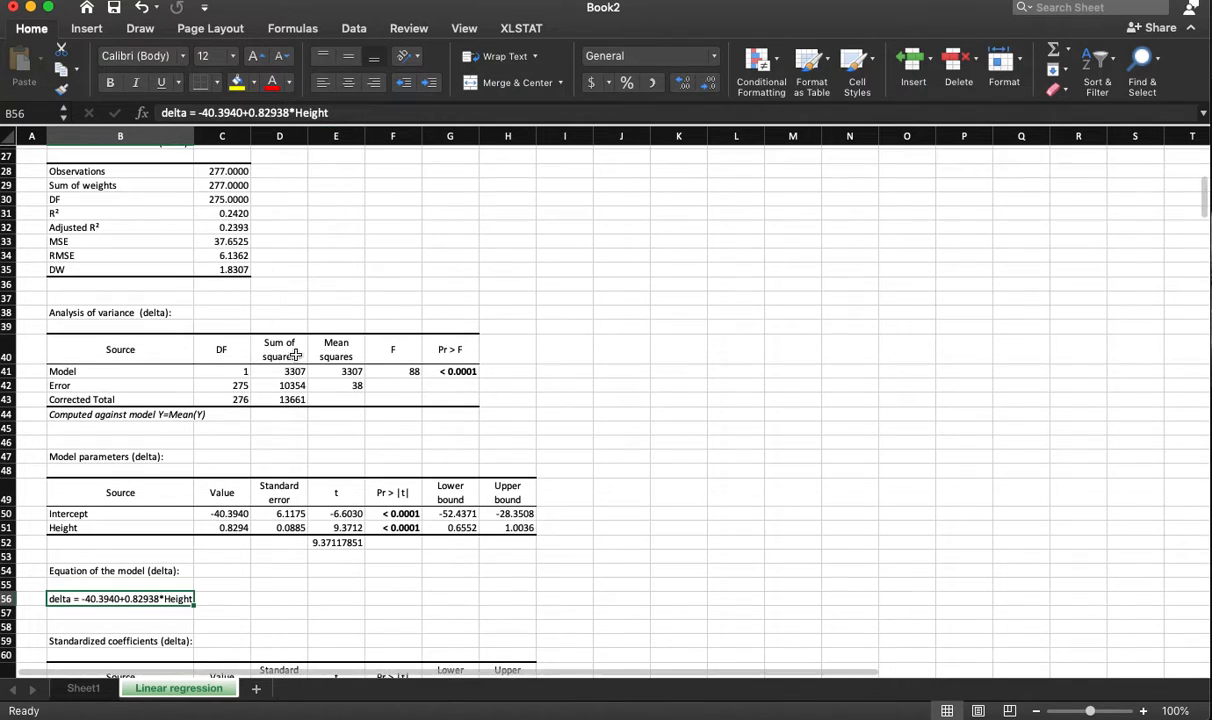
scroll(338, 491, down, 3)
scroll(338, 487, up, 7)
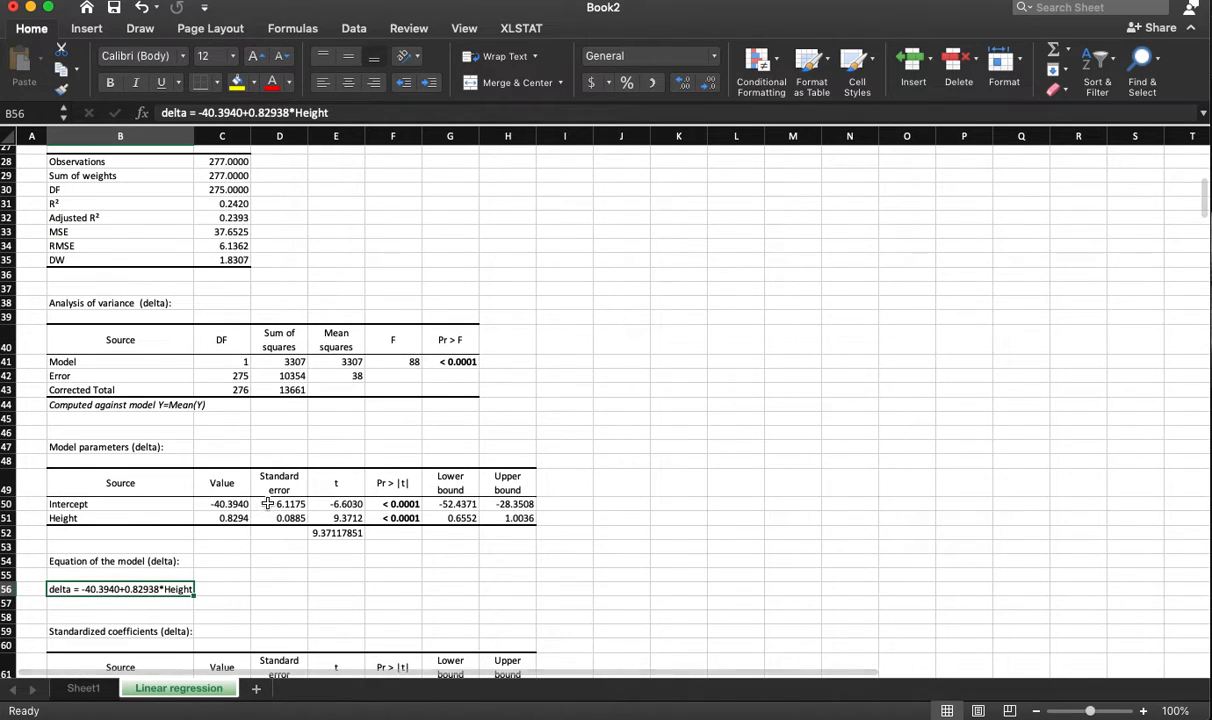
scroll(257, 504, up, 3)
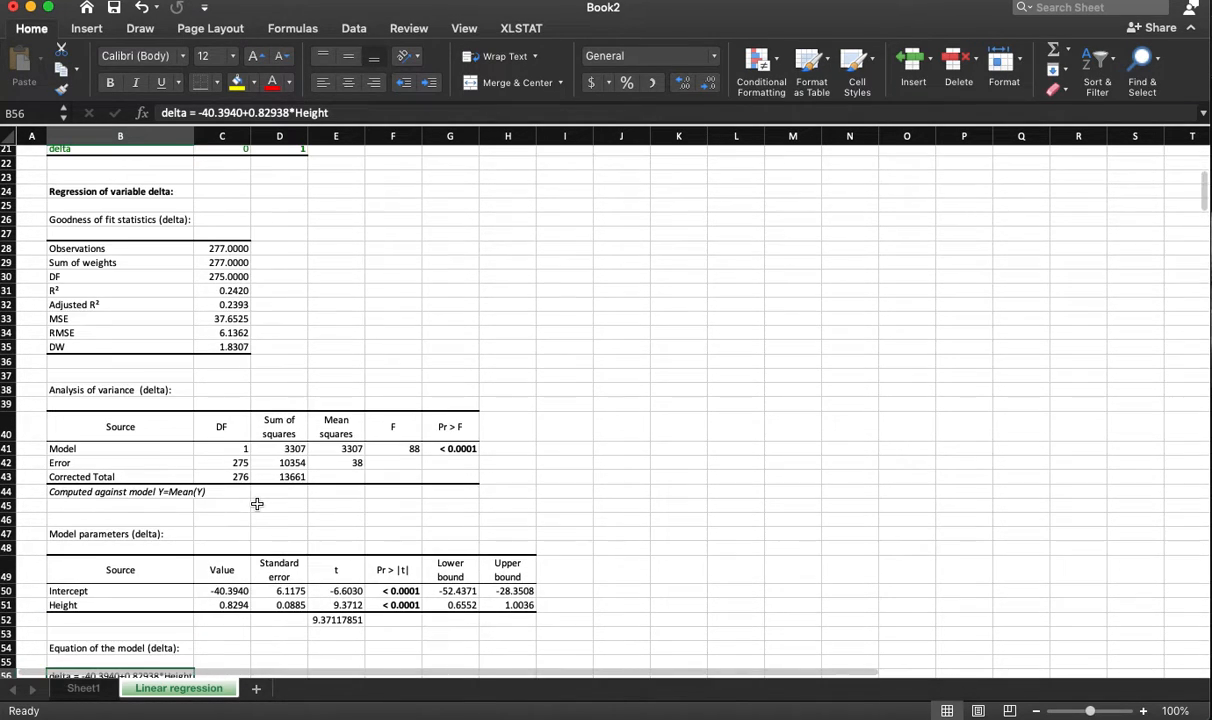
Run an XLSTAT linear regression on Sheet1 with delta as dependent variable and Height, Jillian and over 40 (columns F, M, N) as quantitative explanatory variables.
click(75, 694)
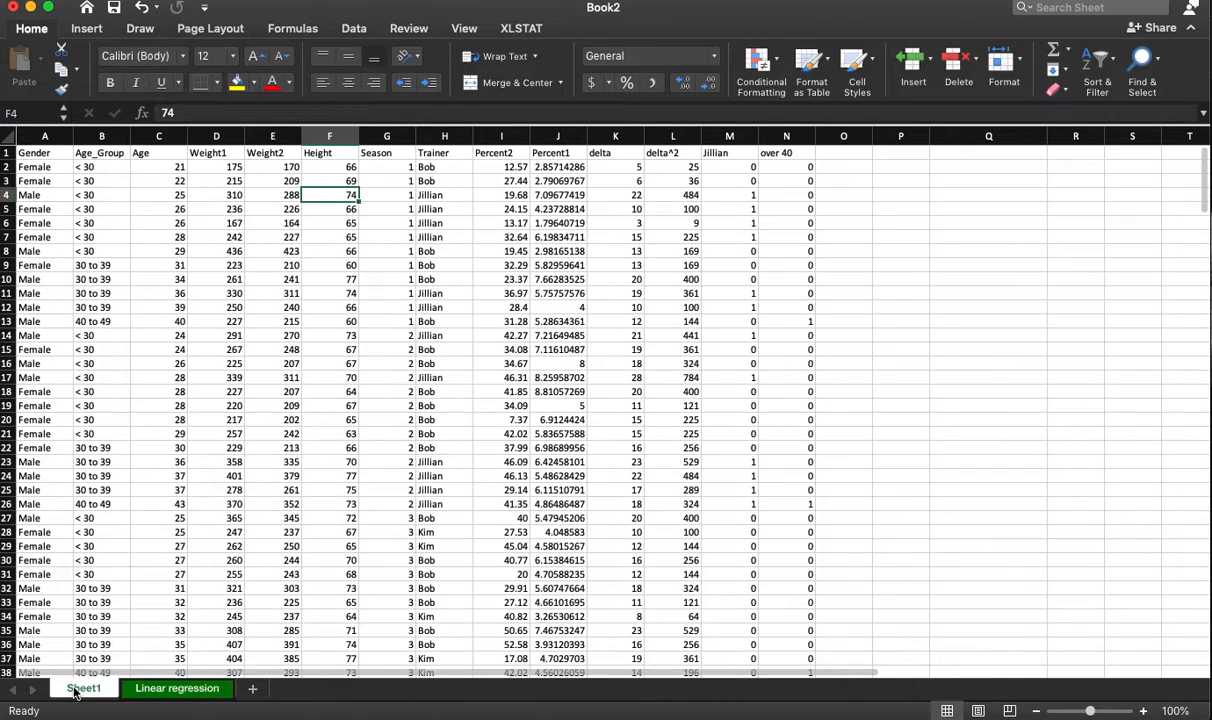
click(405, 390)
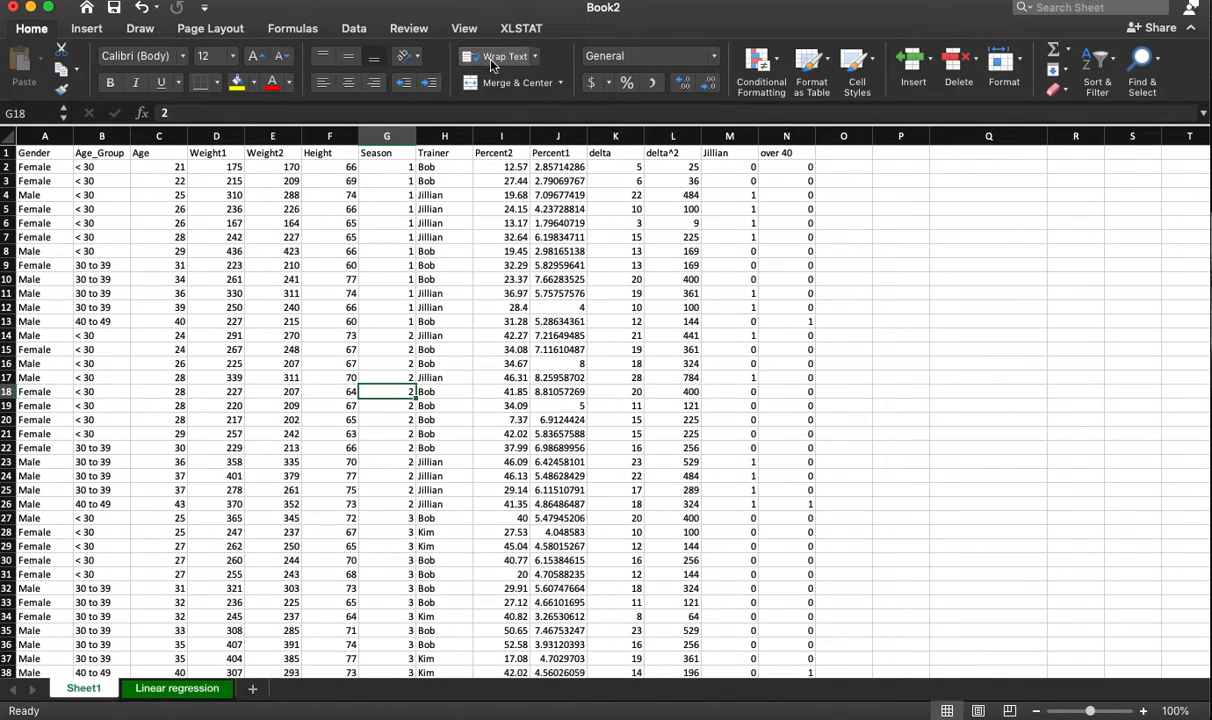
click(521, 28)
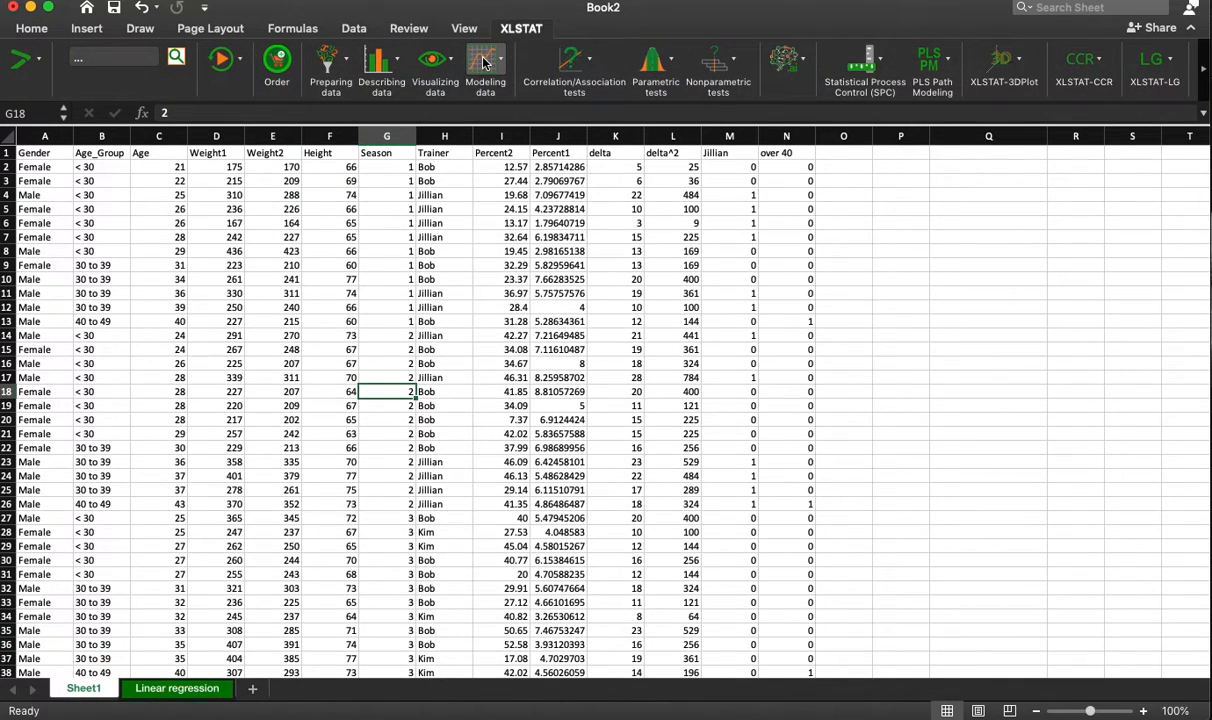
click(484, 63)
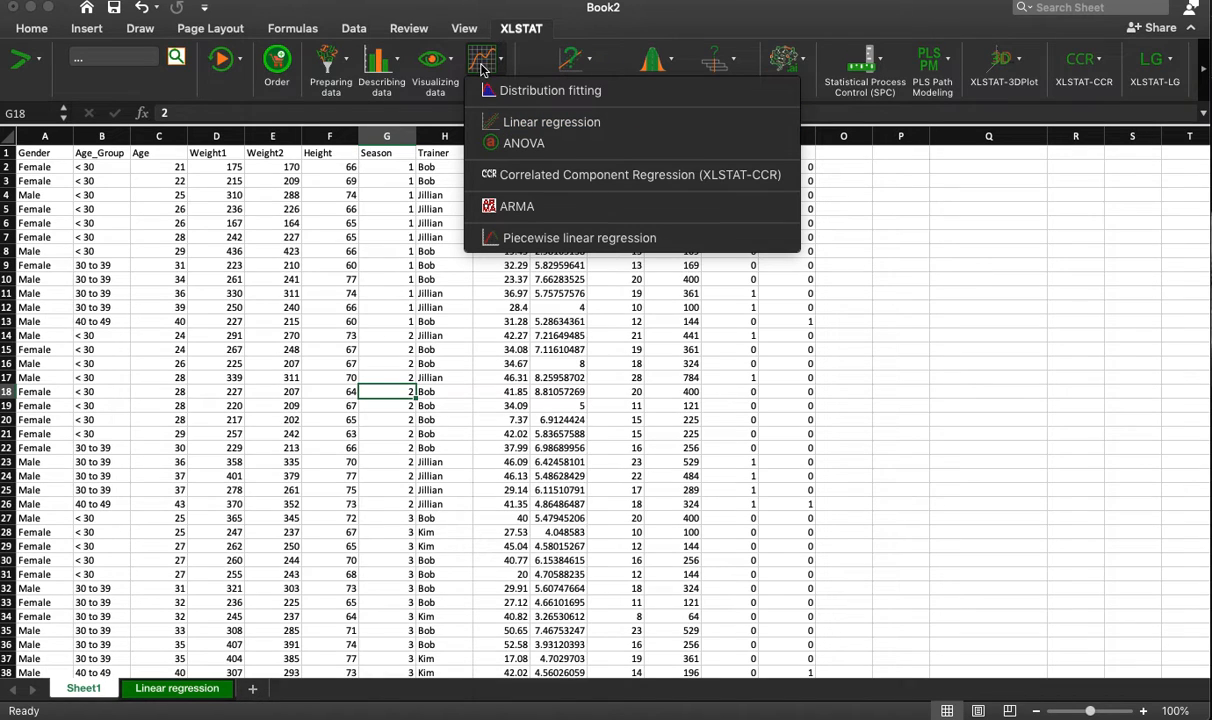
click(545, 122)
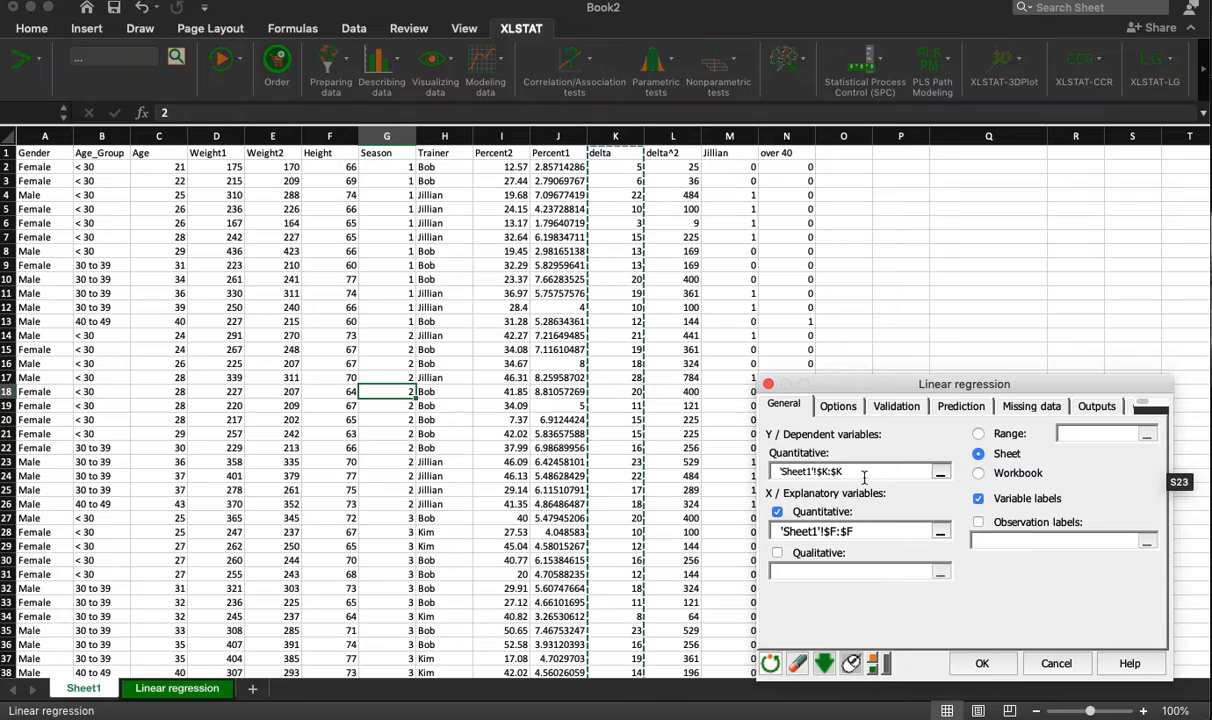
click(864, 531)
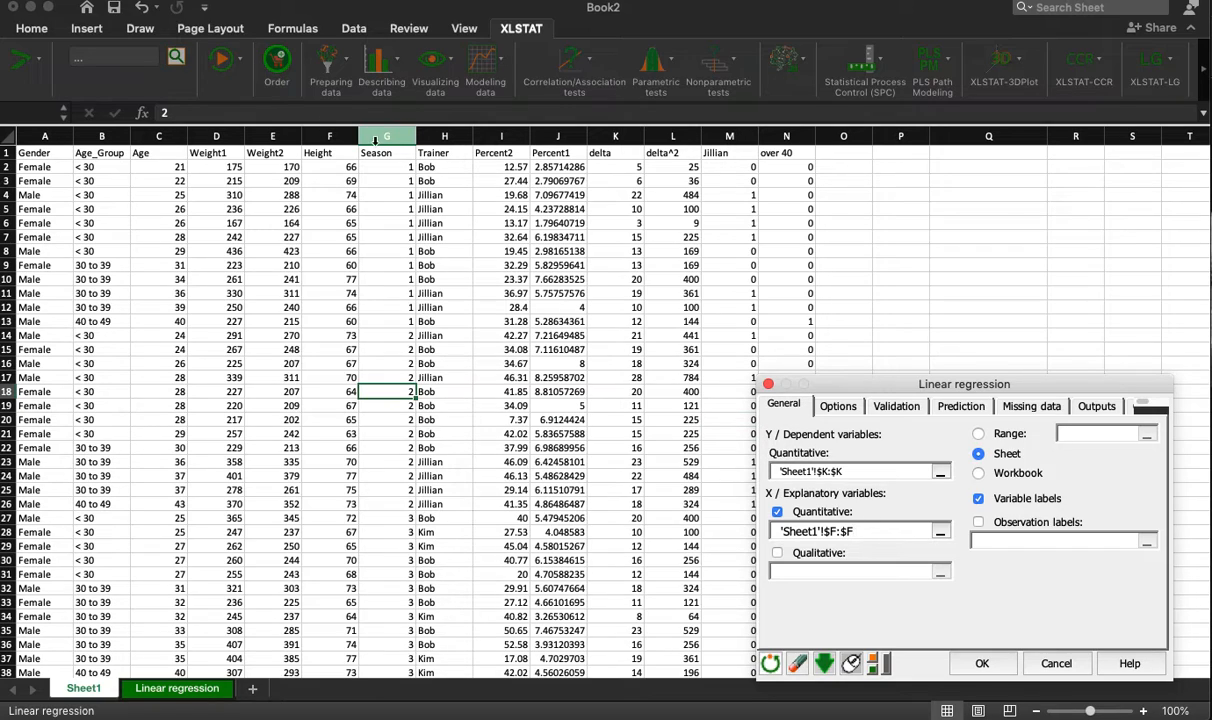
click(323, 136)
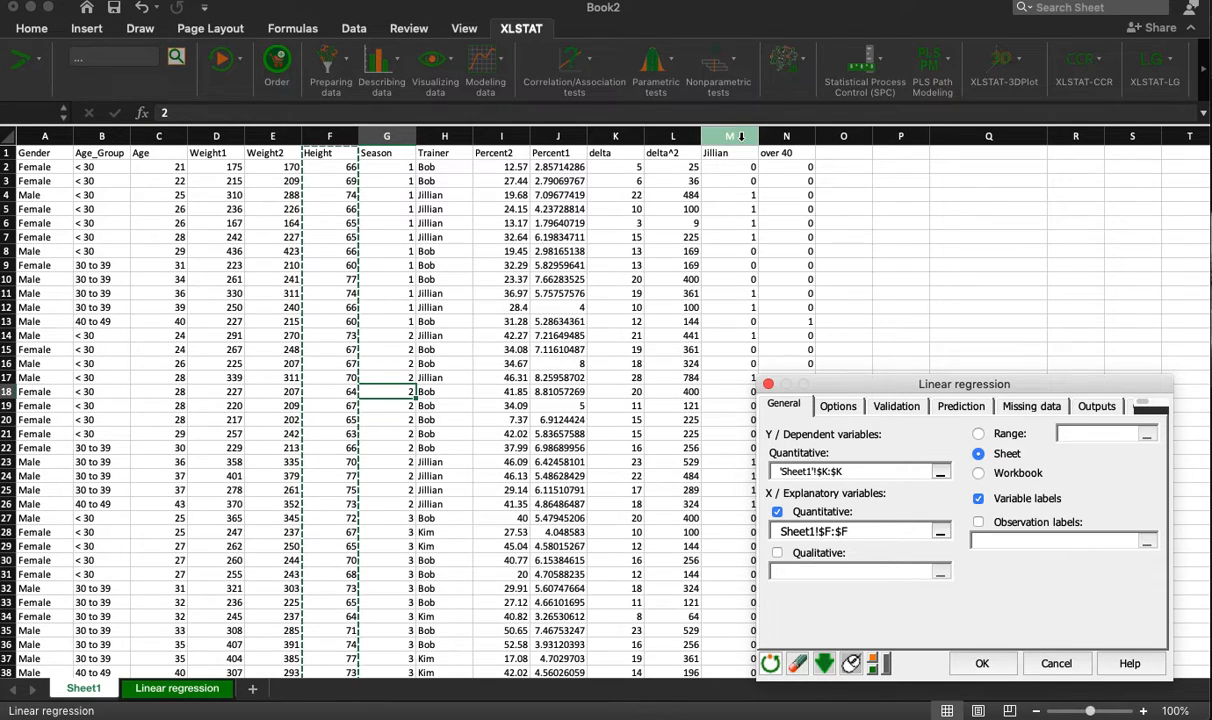
super+click(738, 137)
super+click(769, 133)
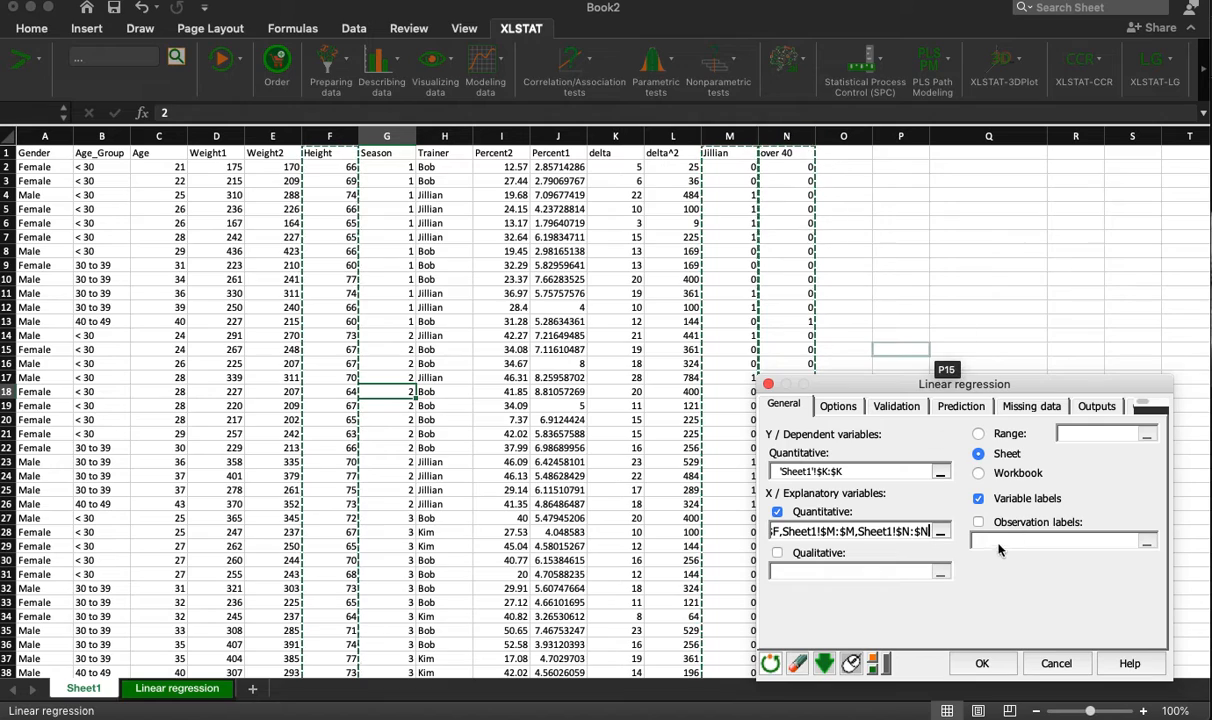
click(982, 664)
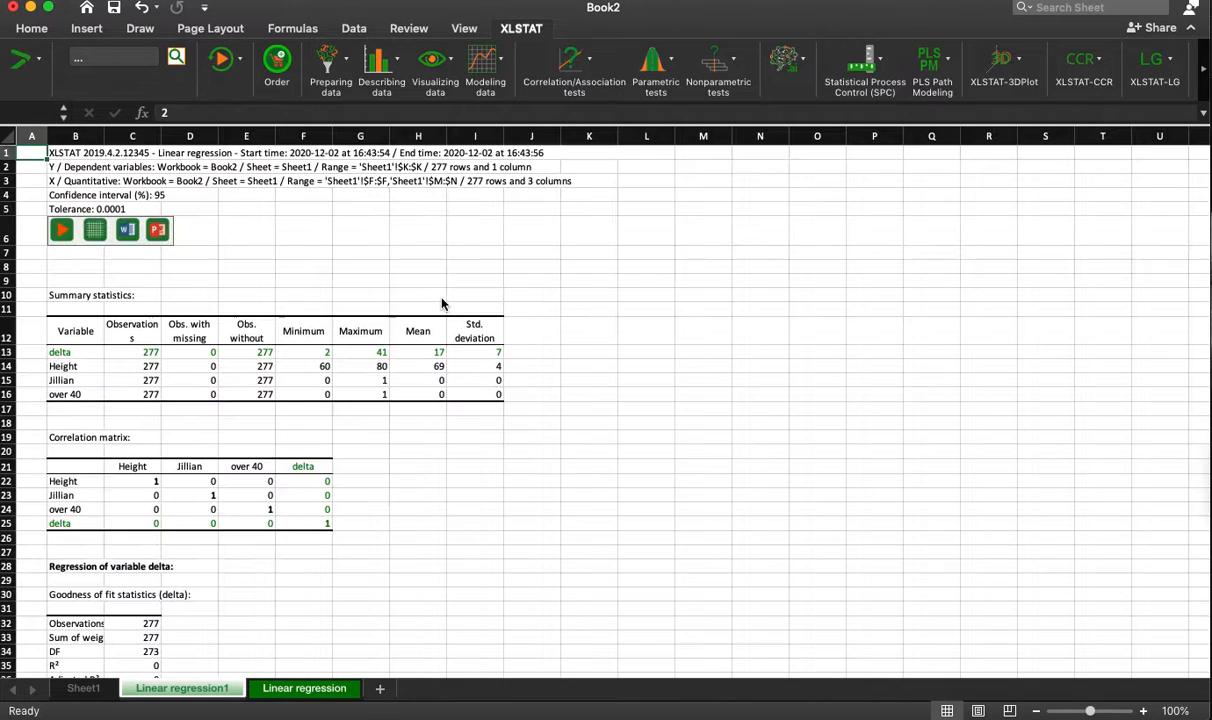
Show the new regression's goodness of fit statistics (C32:C39) with three decimal places and check the R² cell.
scroll(186, 462, down, 5)
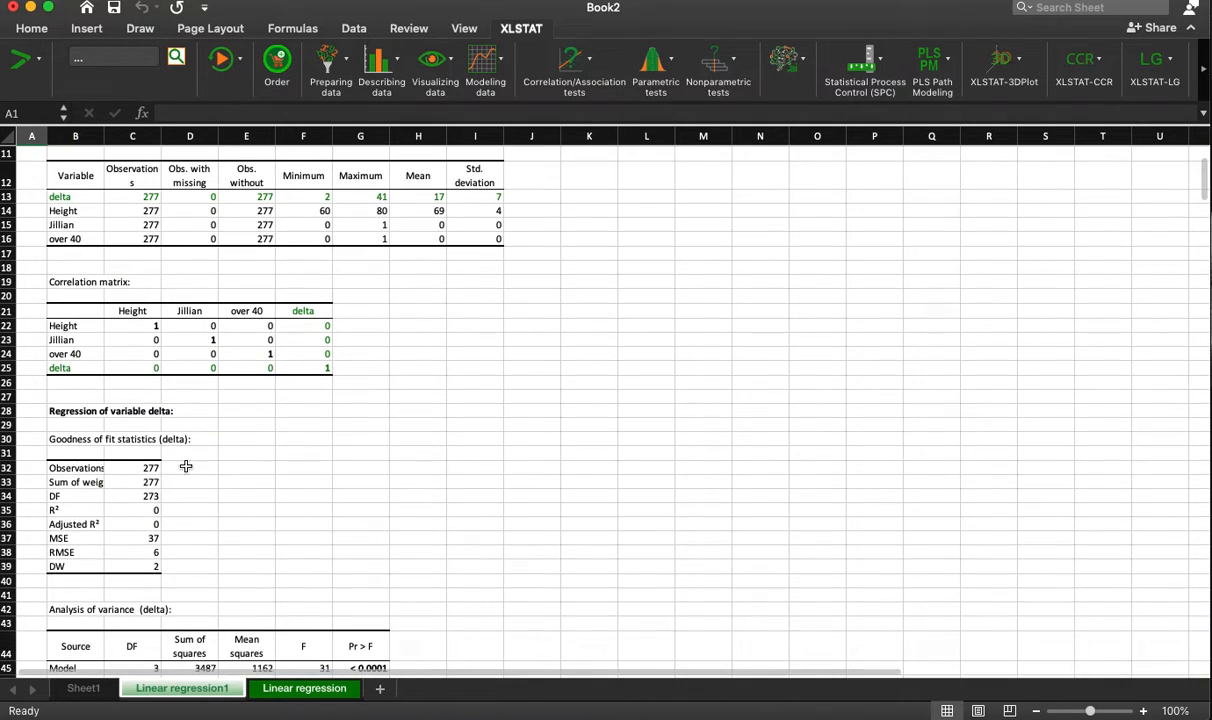
click(142, 508)
drag(140, 467, 140, 566)
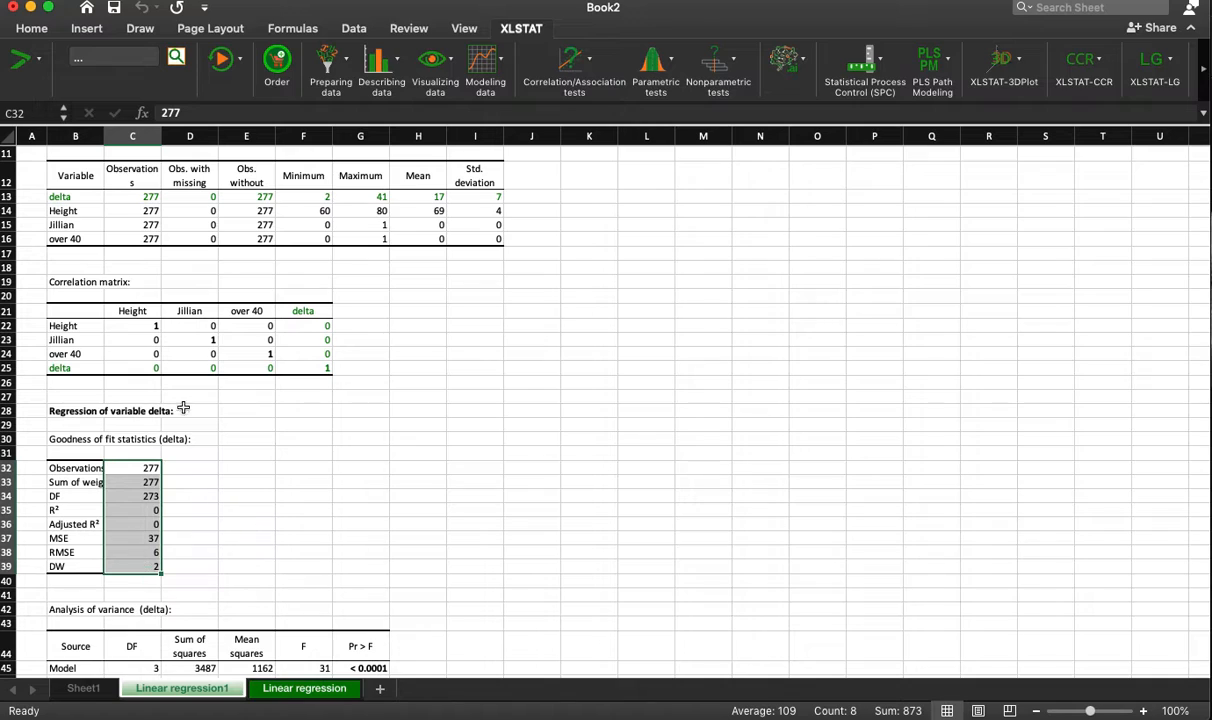
click(31, 29)
click(684, 82)
click(684, 82)
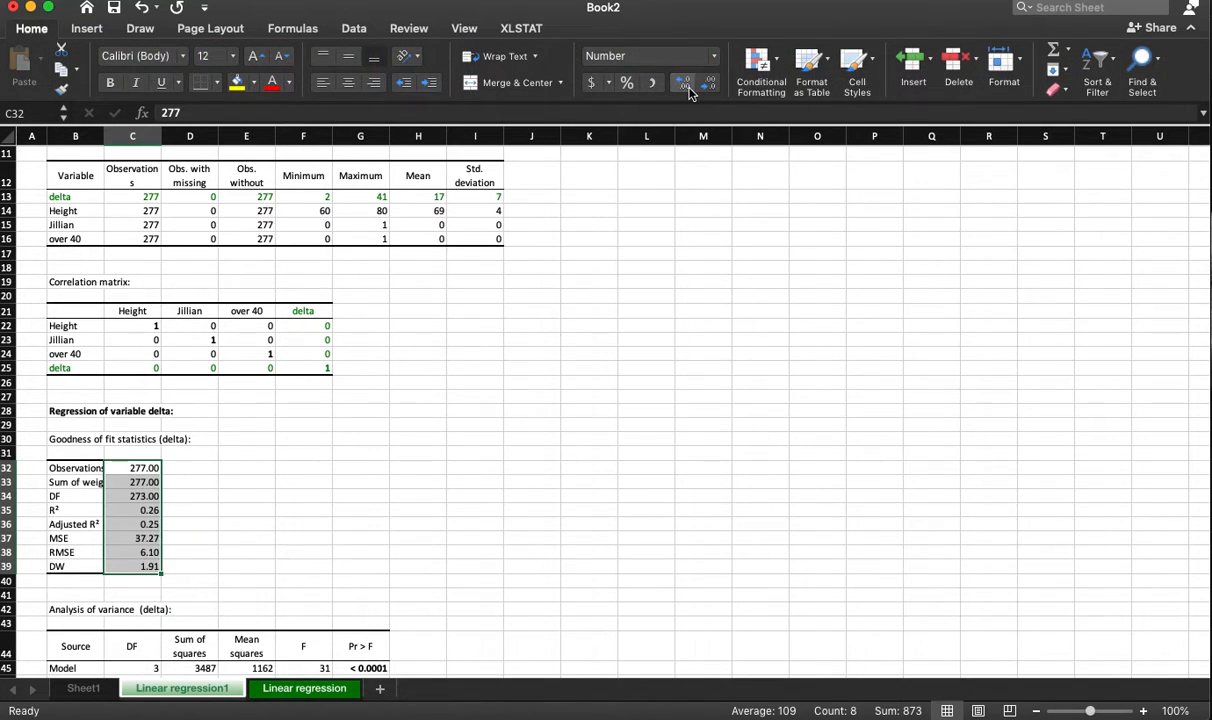
click(684, 82)
click(268, 485)
click(140, 510)
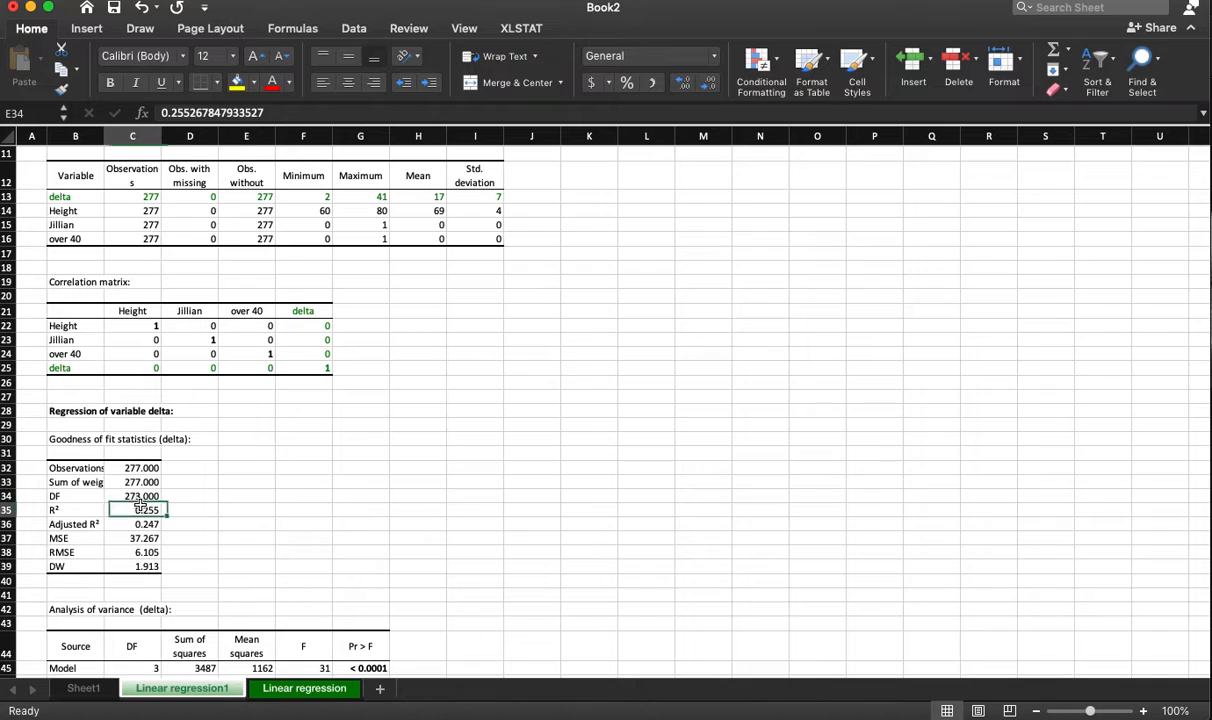
Show the Model parameters values (C54:H57) of the three-variable regression with five decimal places.
scroll(250, 508, down, 5)
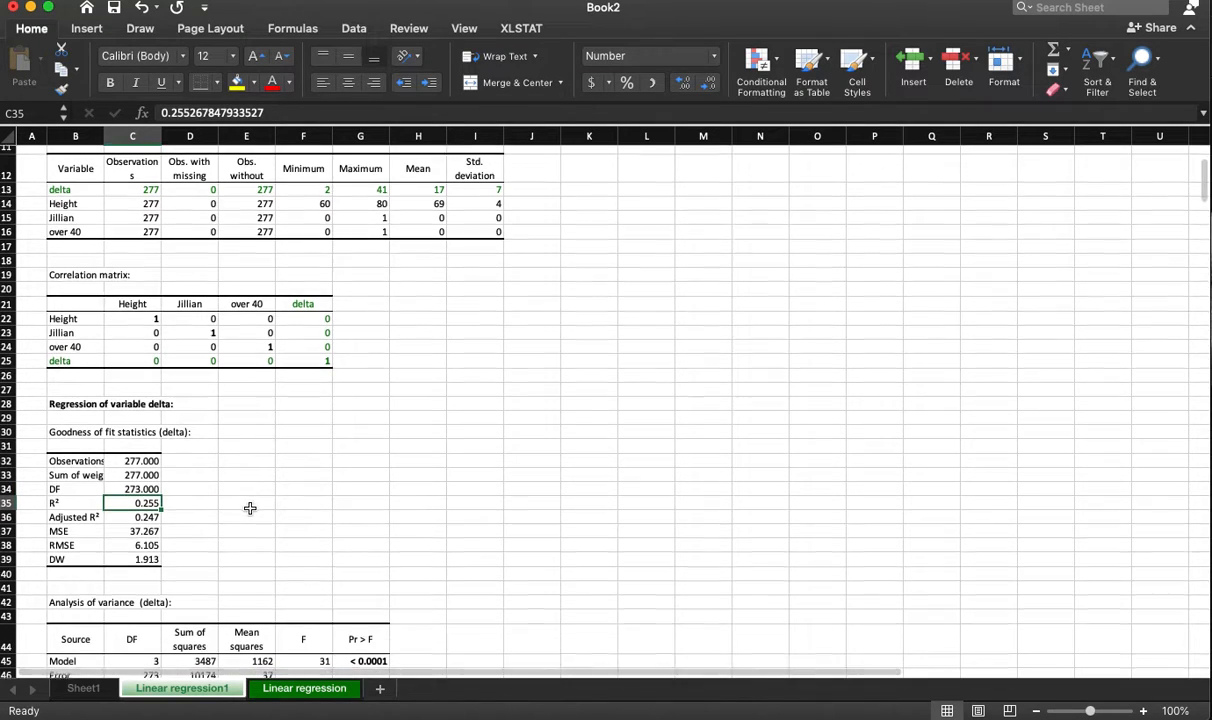
scroll(250, 508, down, 1)
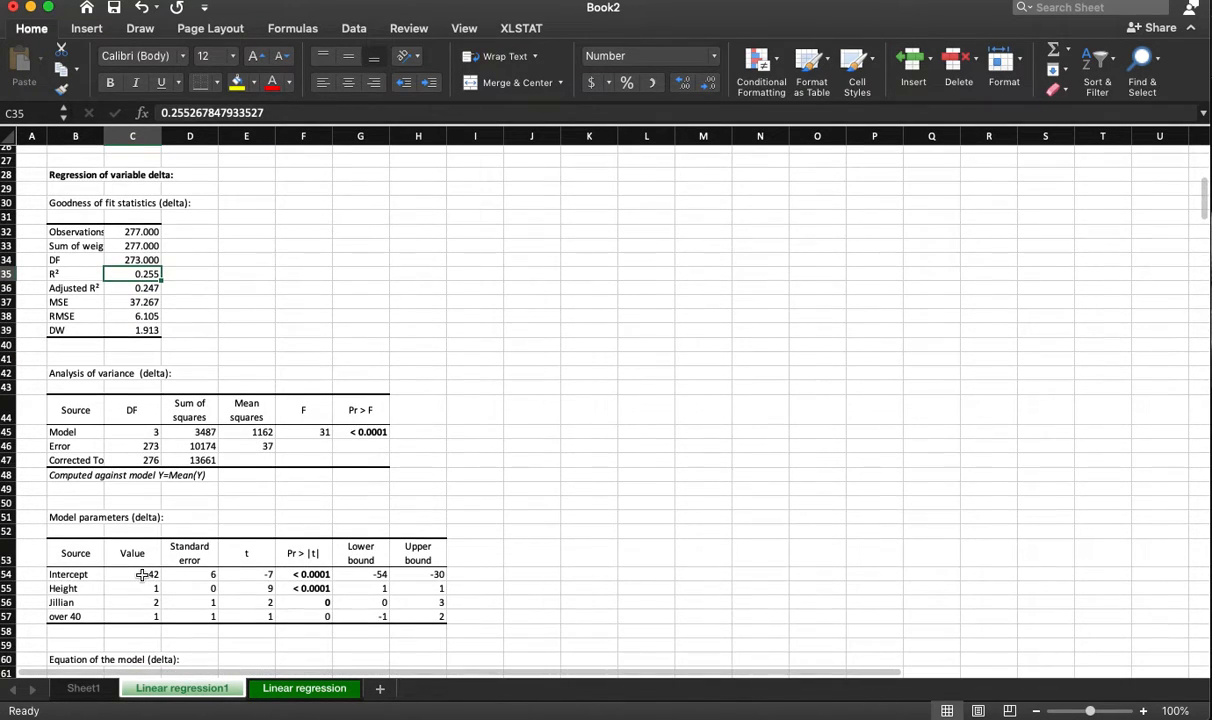
drag(135, 574, 418, 617)
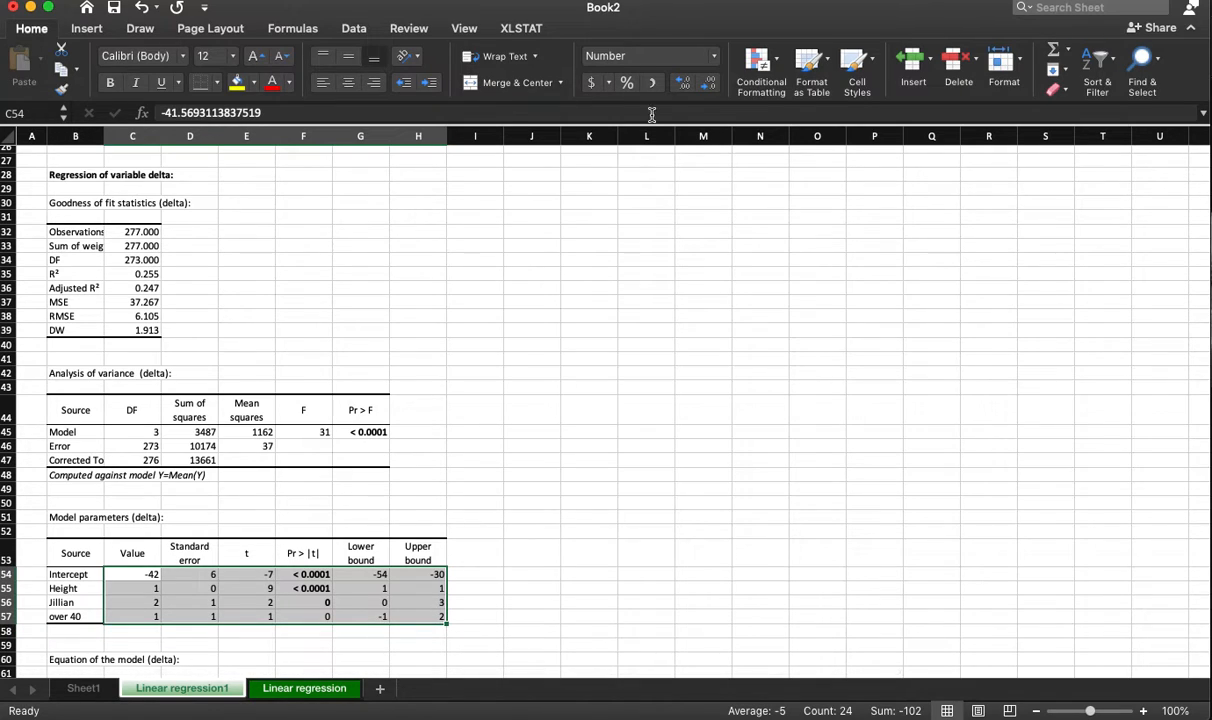
click(684, 88)
click(684, 88)
click(684, 88)
click(684, 88)
click(684, 88)
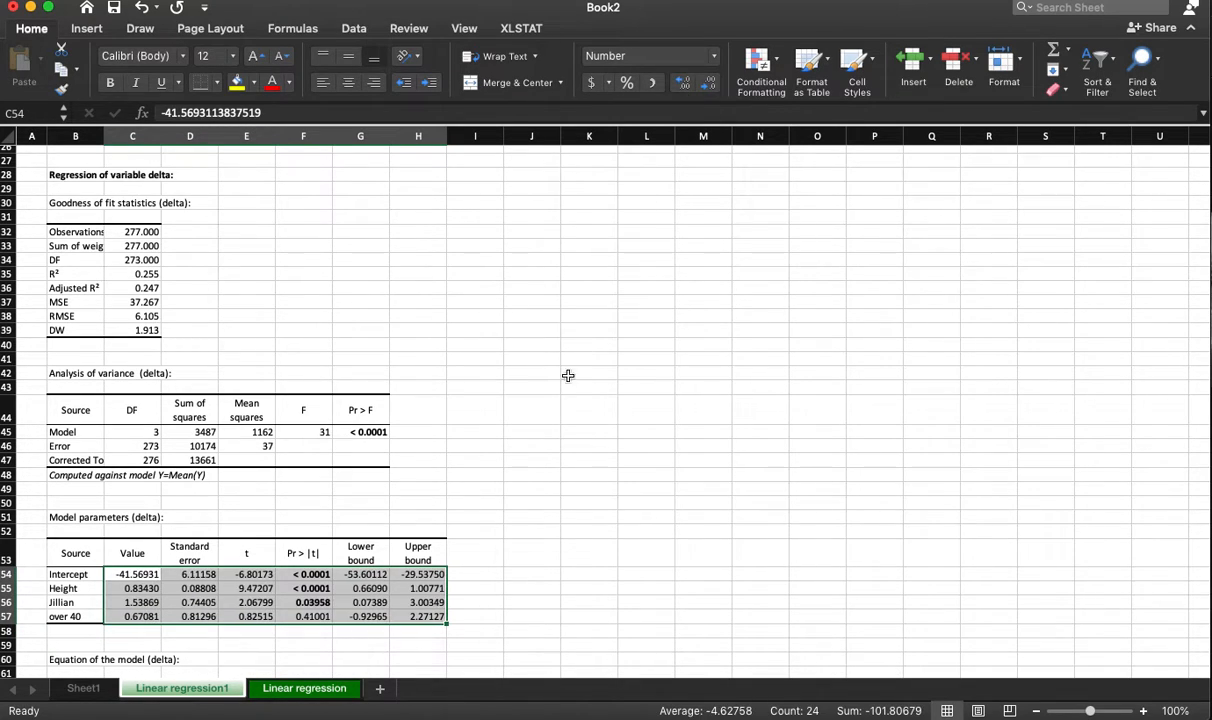
click(573, 503)
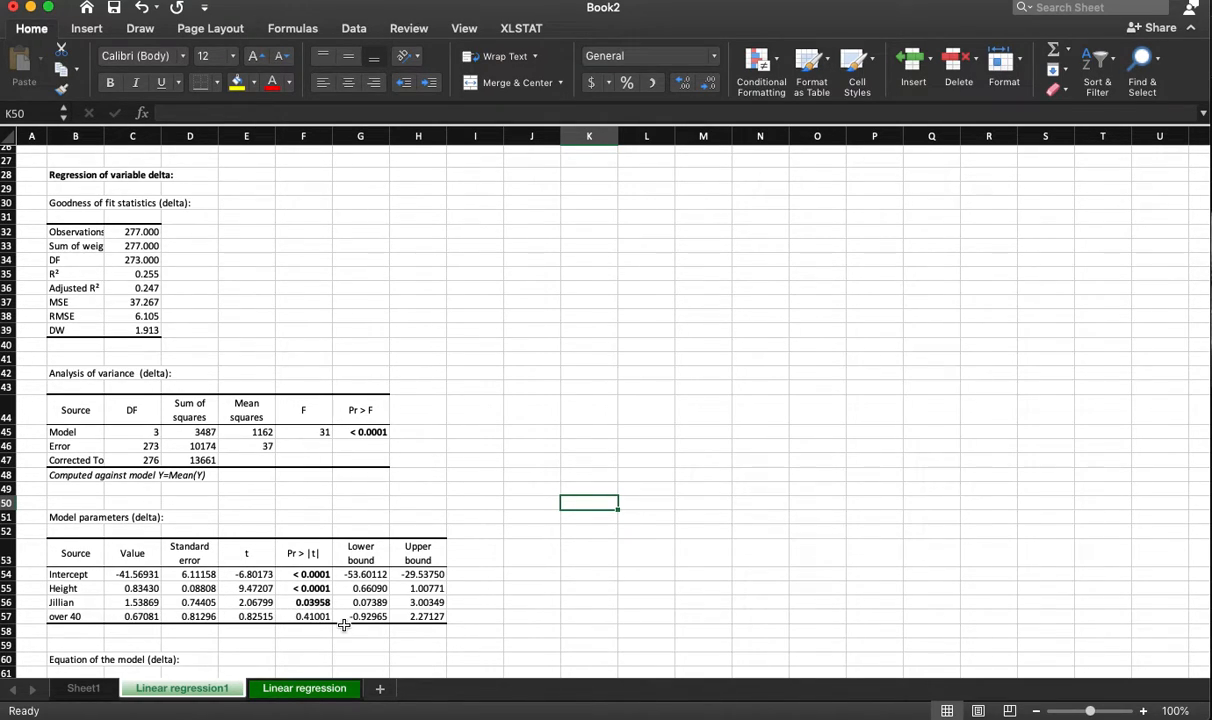
Examine the t statistic, p-value and coefficient of over 40, plus the model equation in B62.
click(262, 619)
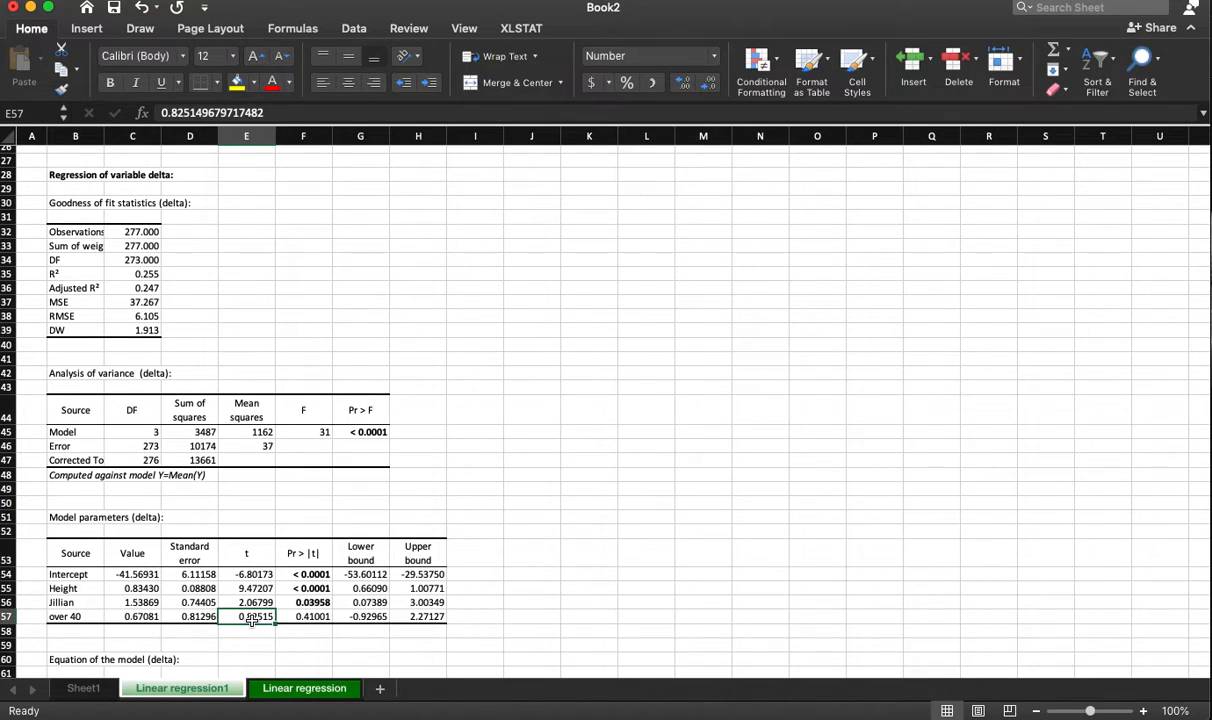
click(300, 616)
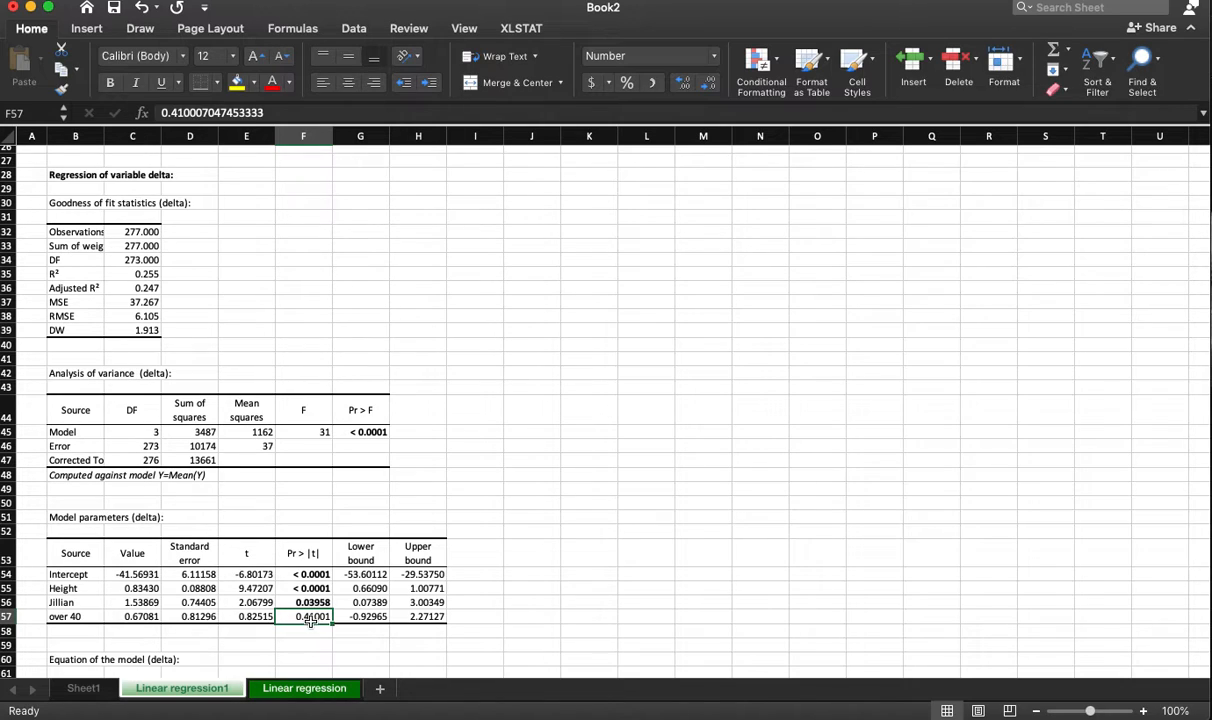
click(141, 616)
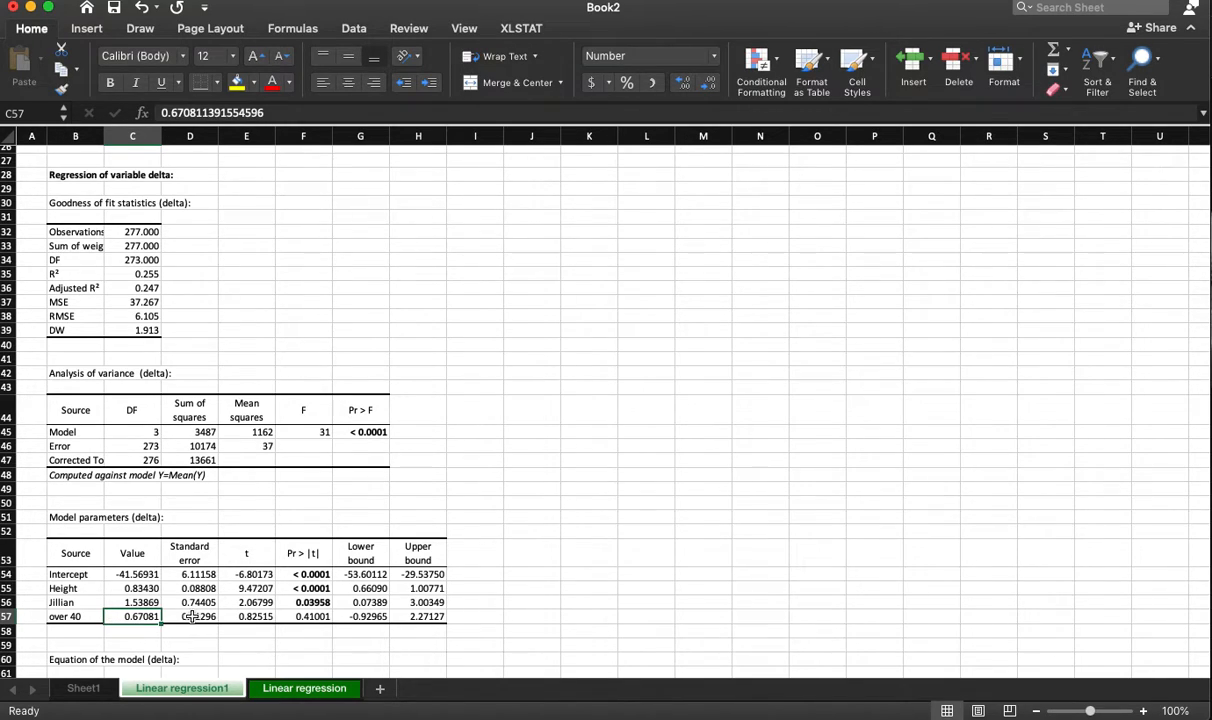
scroll(190, 623, down, 5)
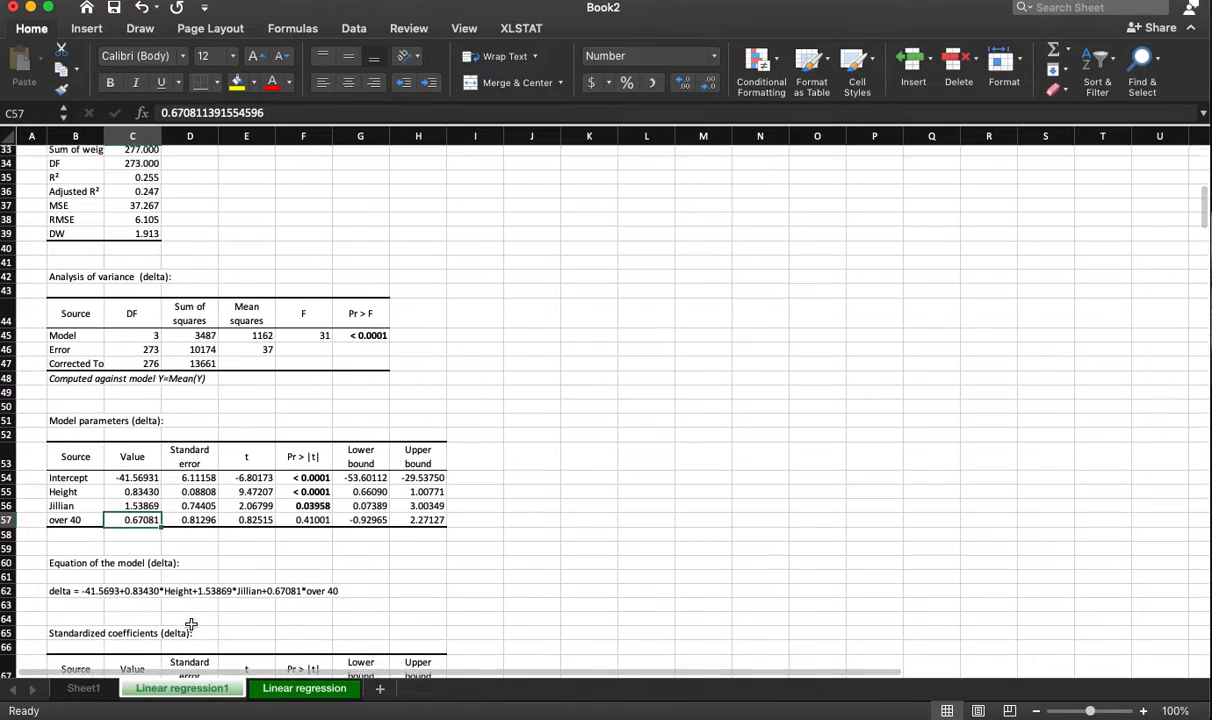
click(73, 566)
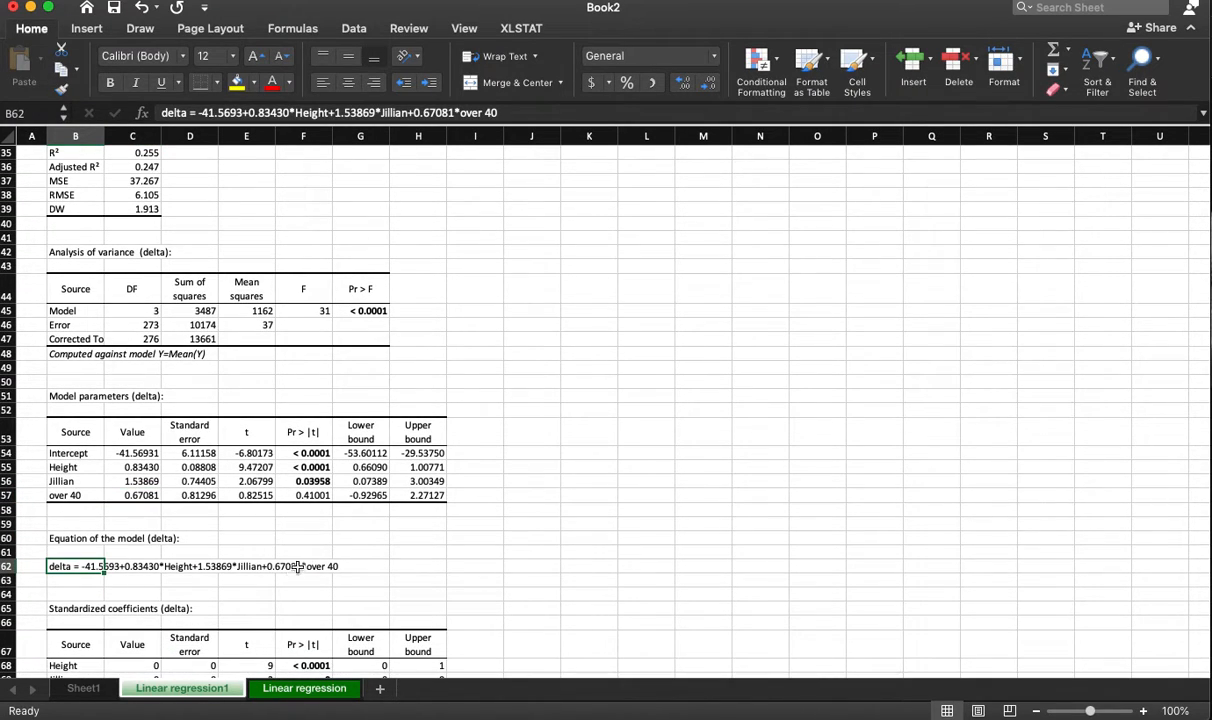
Run an XLSTAT linear regression on Sheet1 with delta as dependent variable and only Height and Jillian (columns F, M) as quantitative explanatory variables.
click(83, 689)
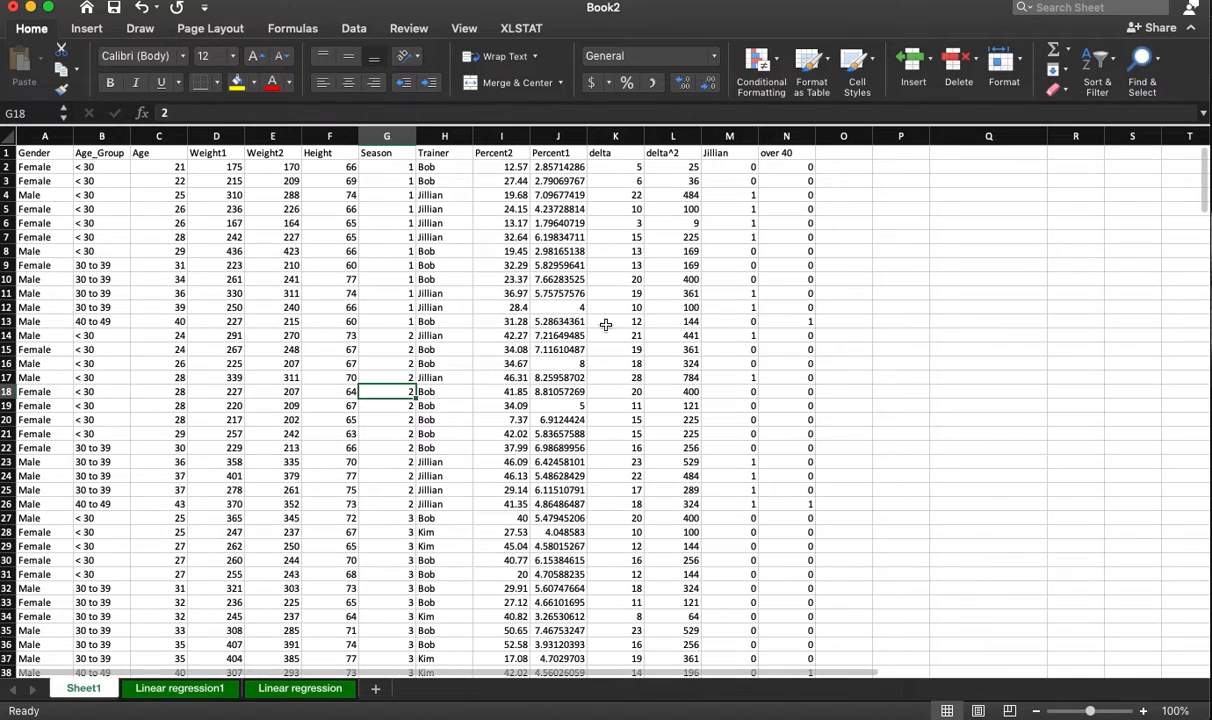
click(788, 152)
click(512, 30)
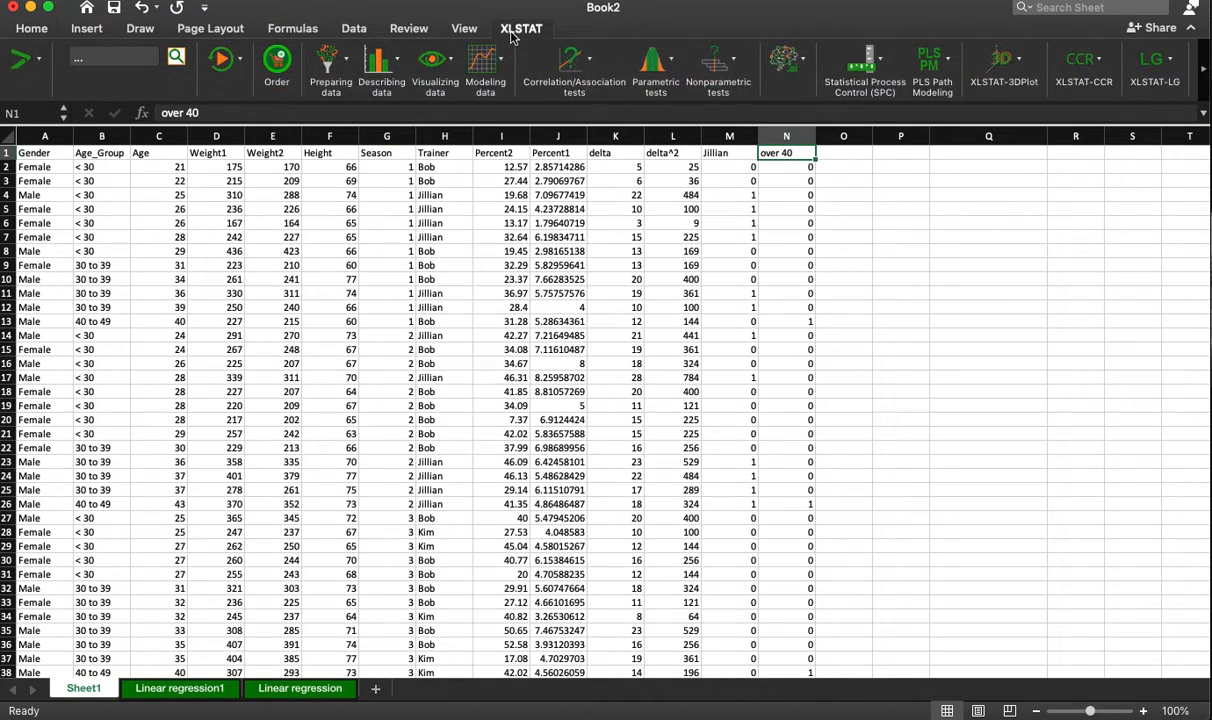
click(484, 62)
click(592, 122)
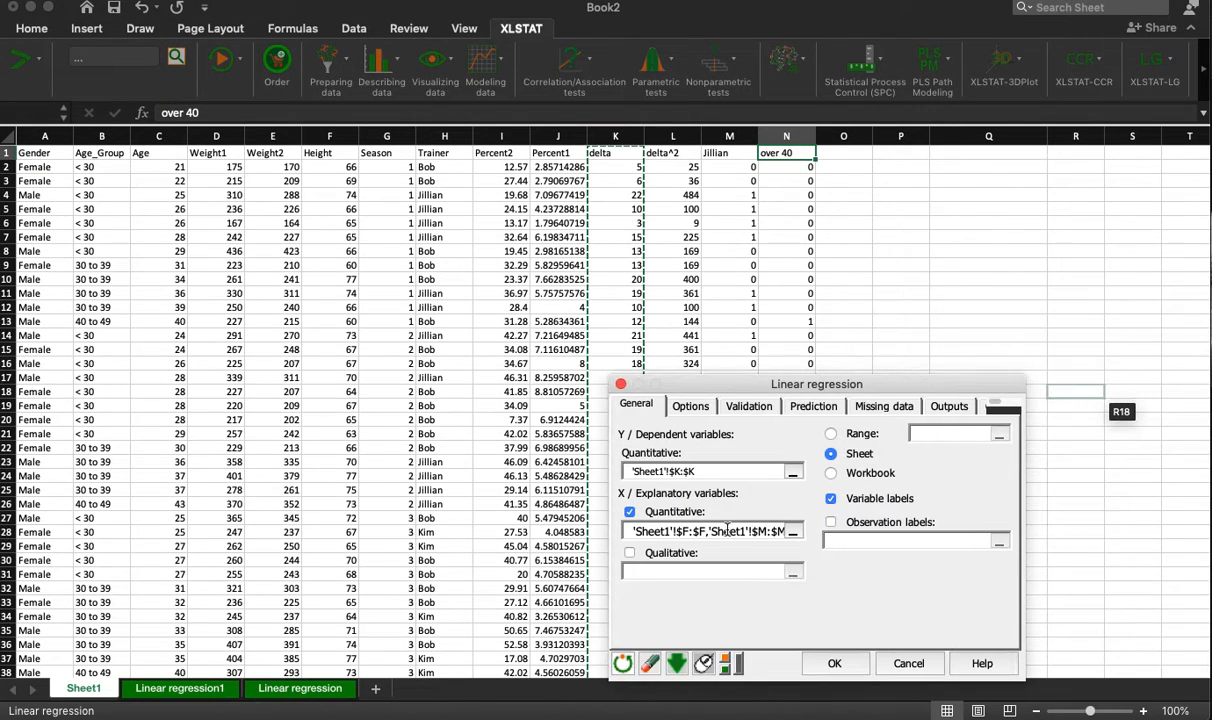
click(749, 531)
drag(768, 531, 475, 529)
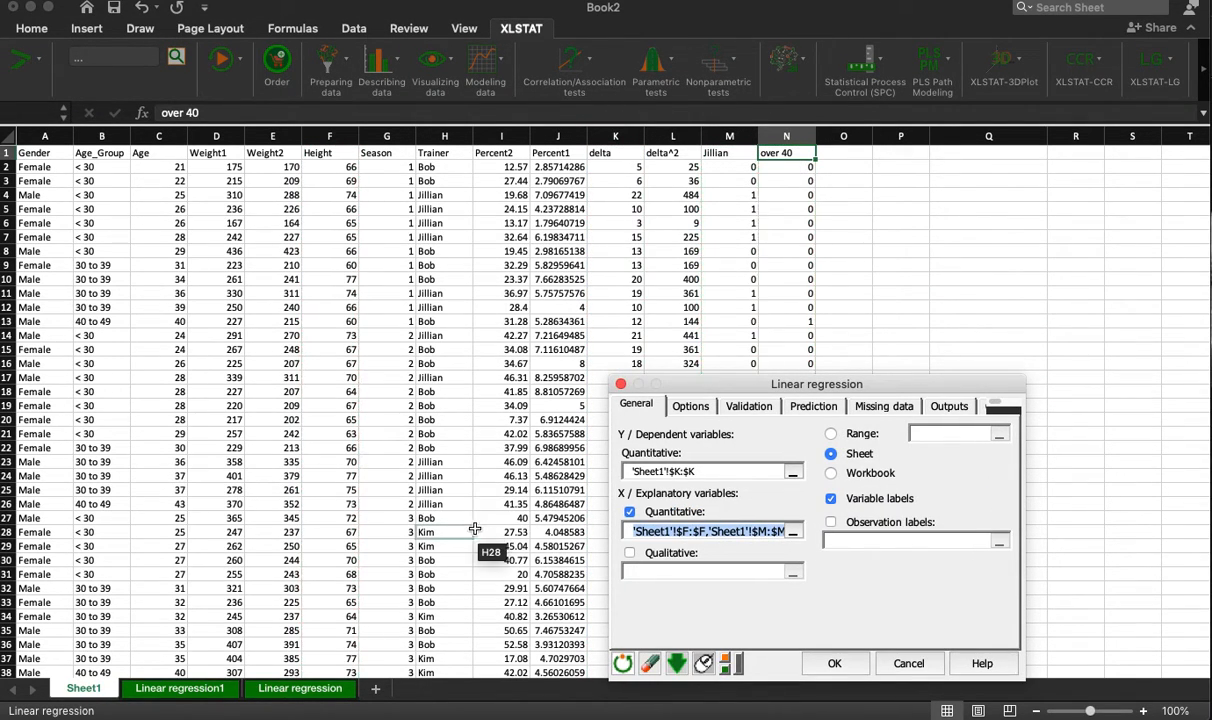
key(BackSpace)
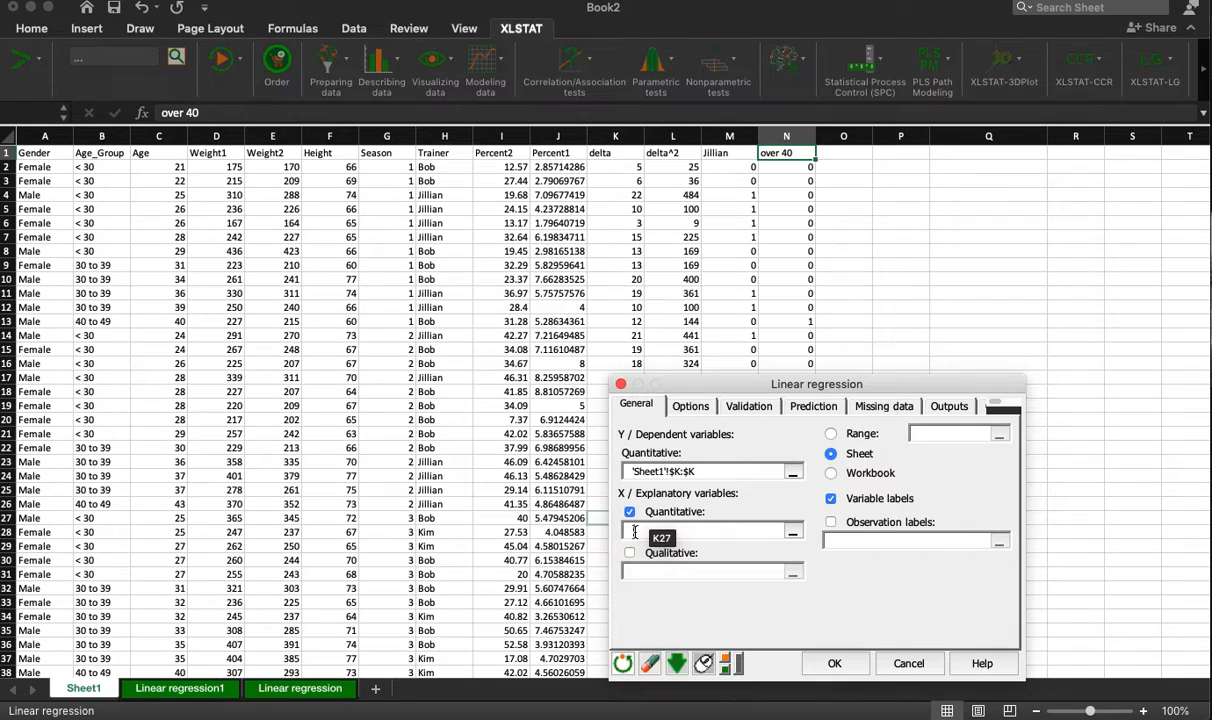
click(338, 138)
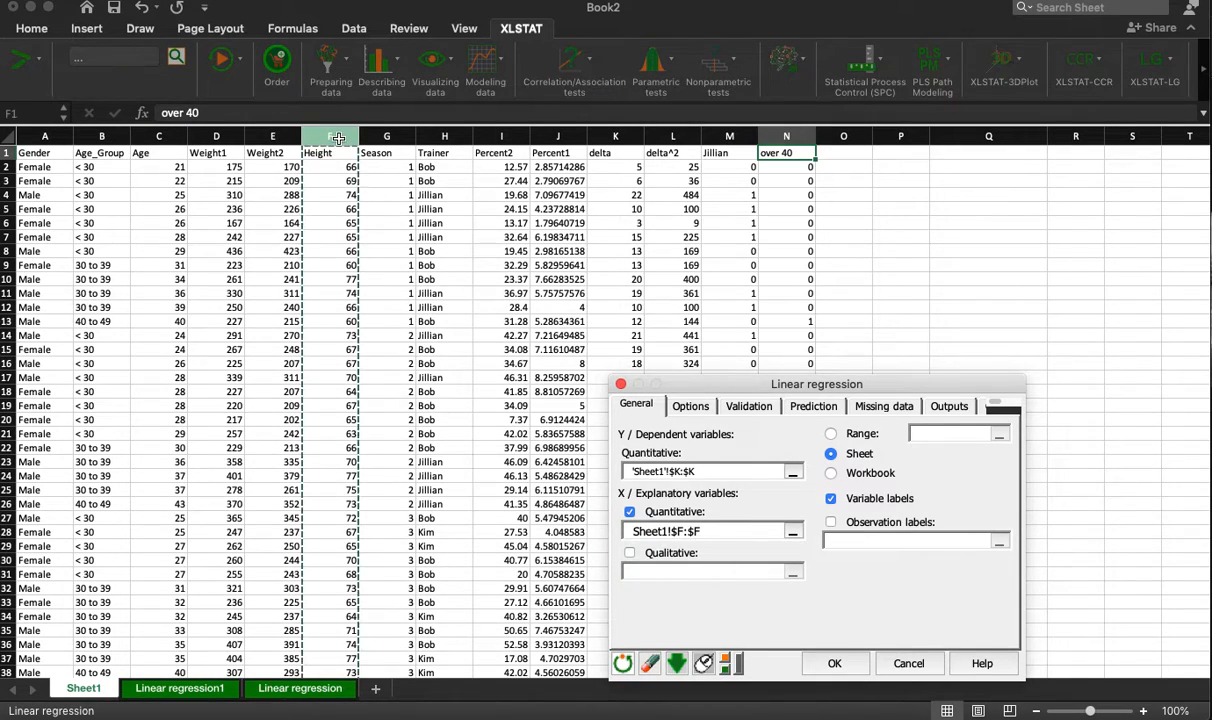
super+click(740, 136)
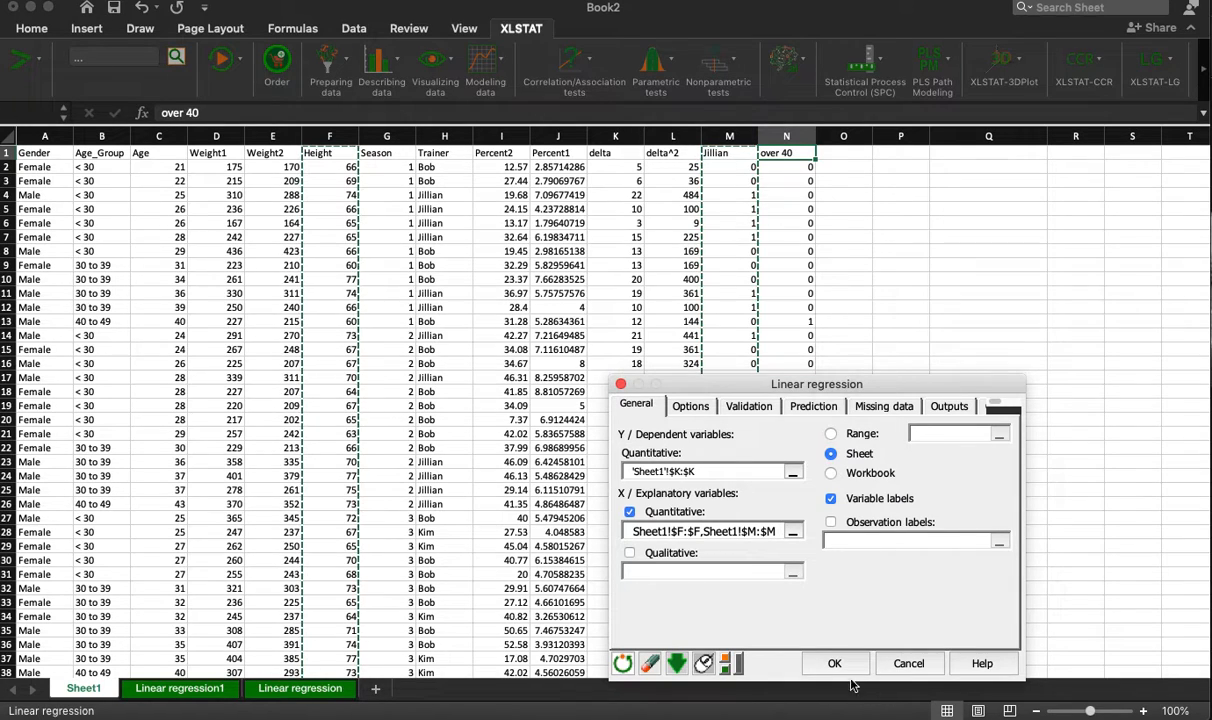
click(838, 663)
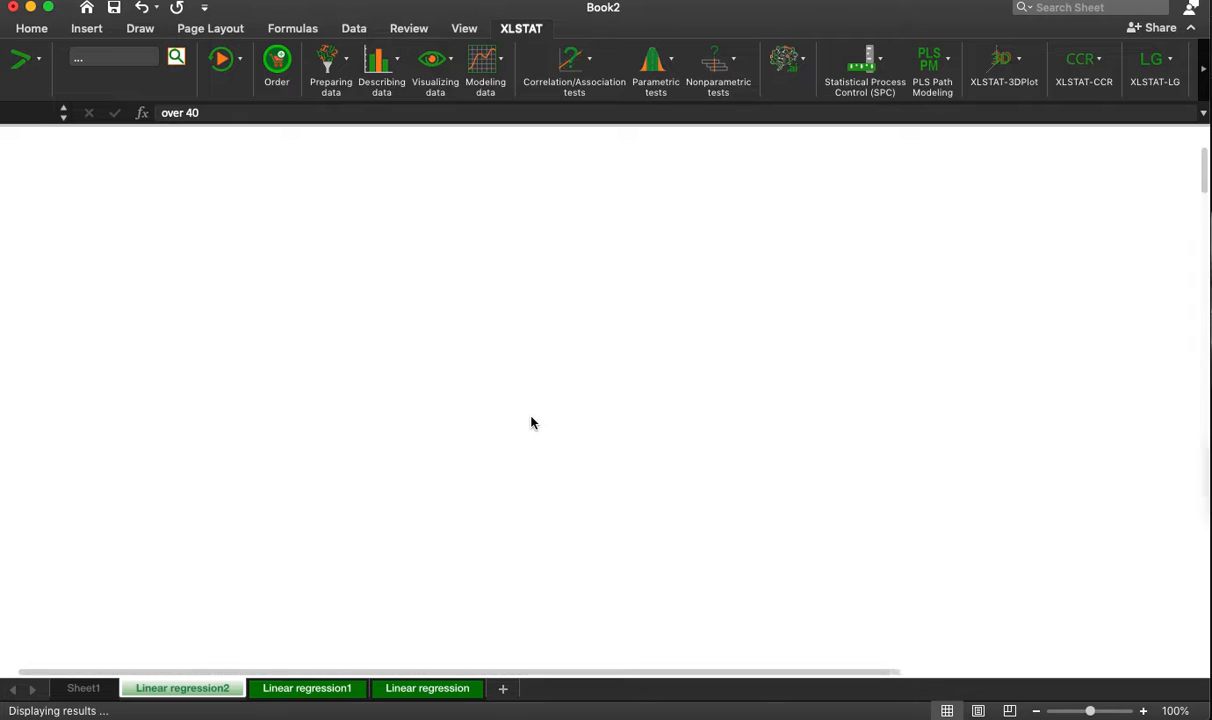
Show the R² value (C33) of the two-variable regression with five decimal places.
scroll(238, 498, down, 5)
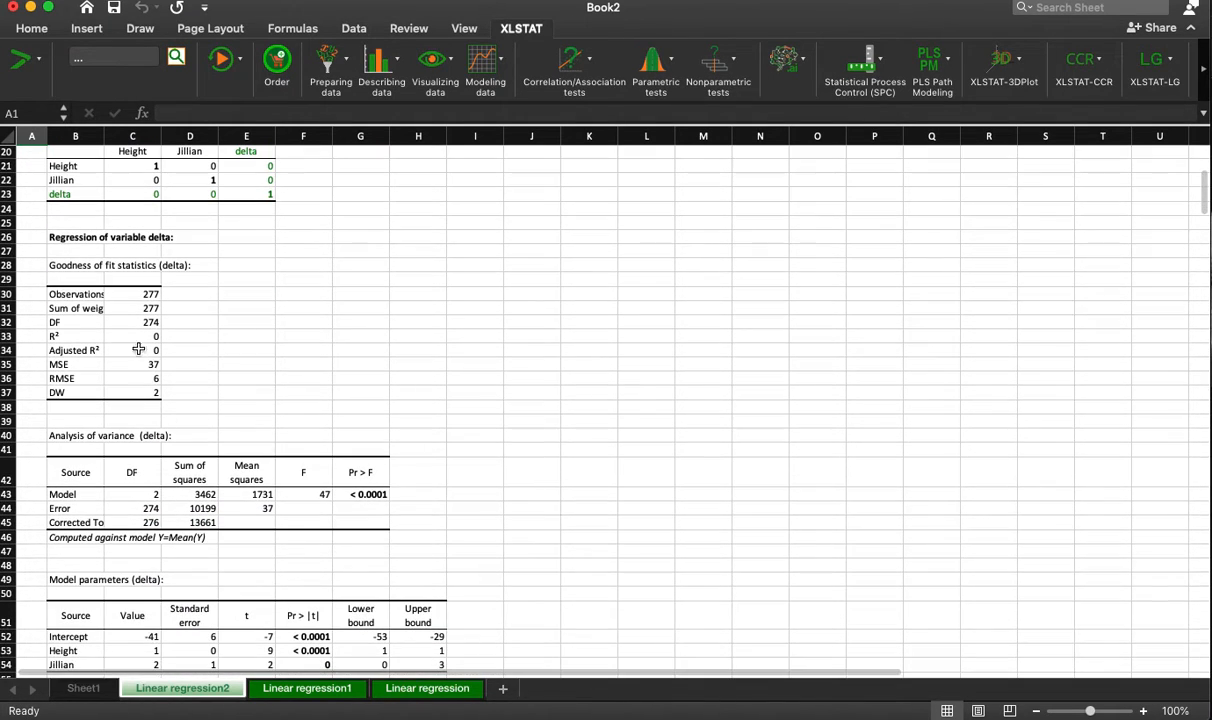
click(138, 335)
scroll(140, 330, down, 3)
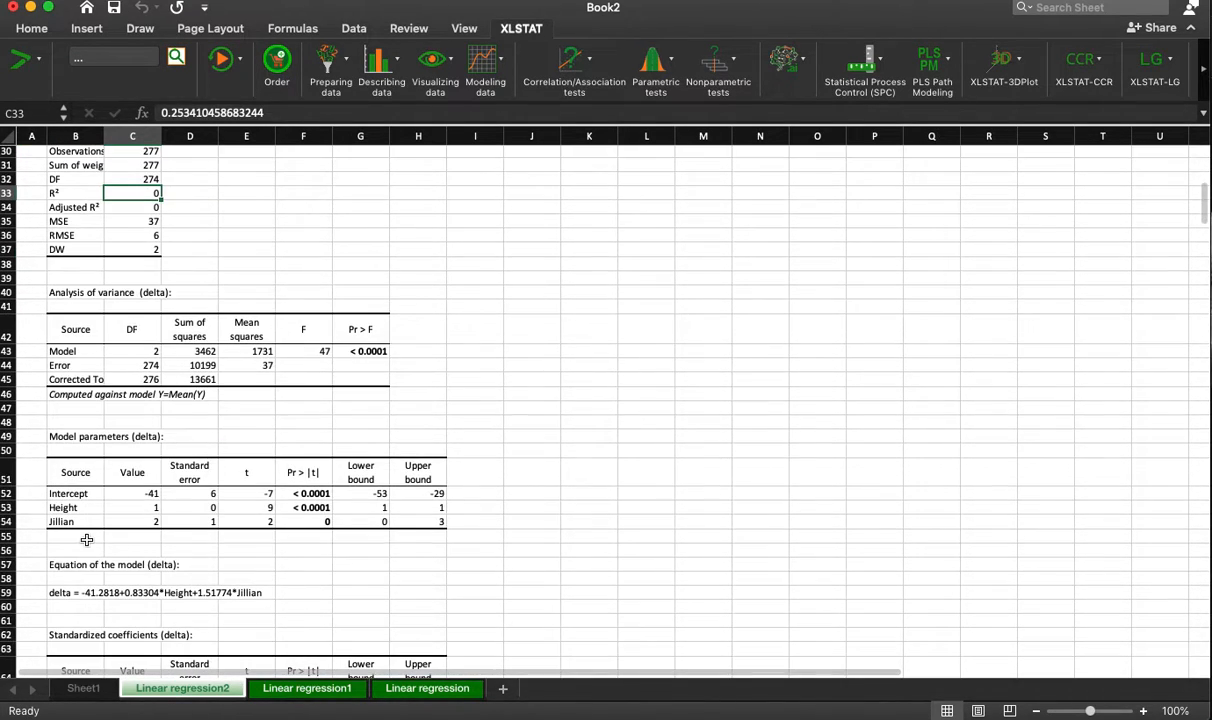
scroll(87, 540, down, 3)
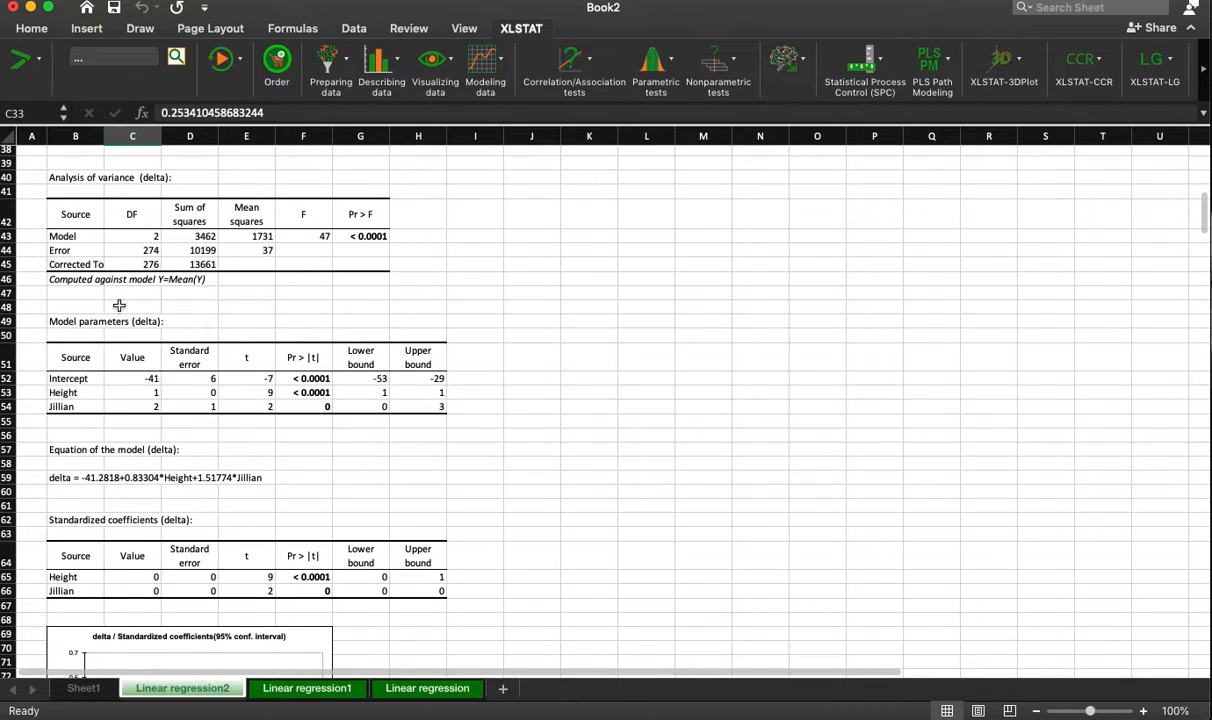
scroll(119, 305, up, 3)
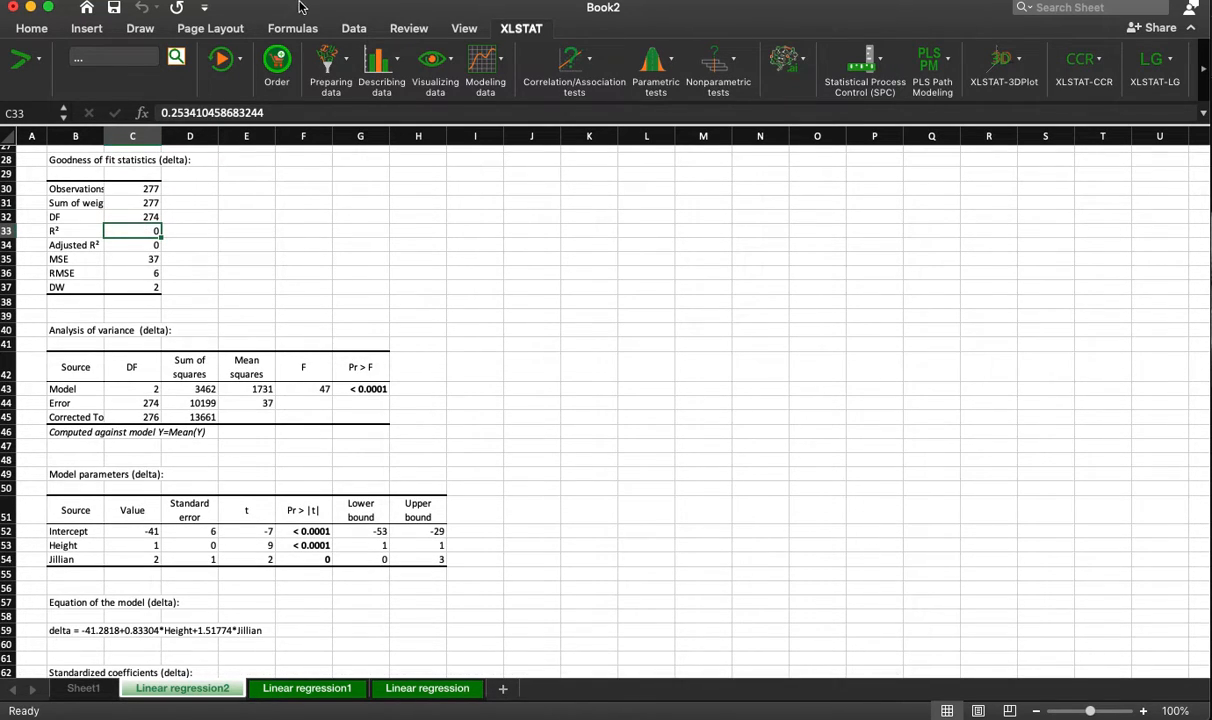
click(32, 30)
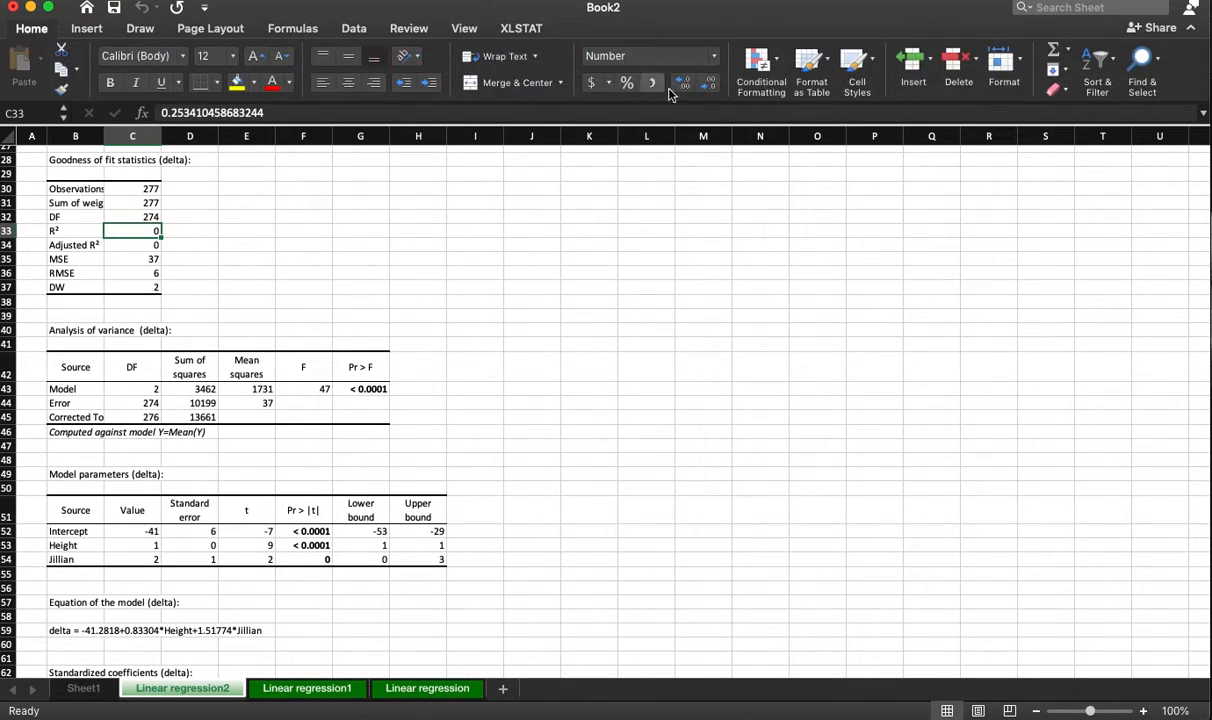
click(683, 83)
click(683, 83)
click(683, 83)
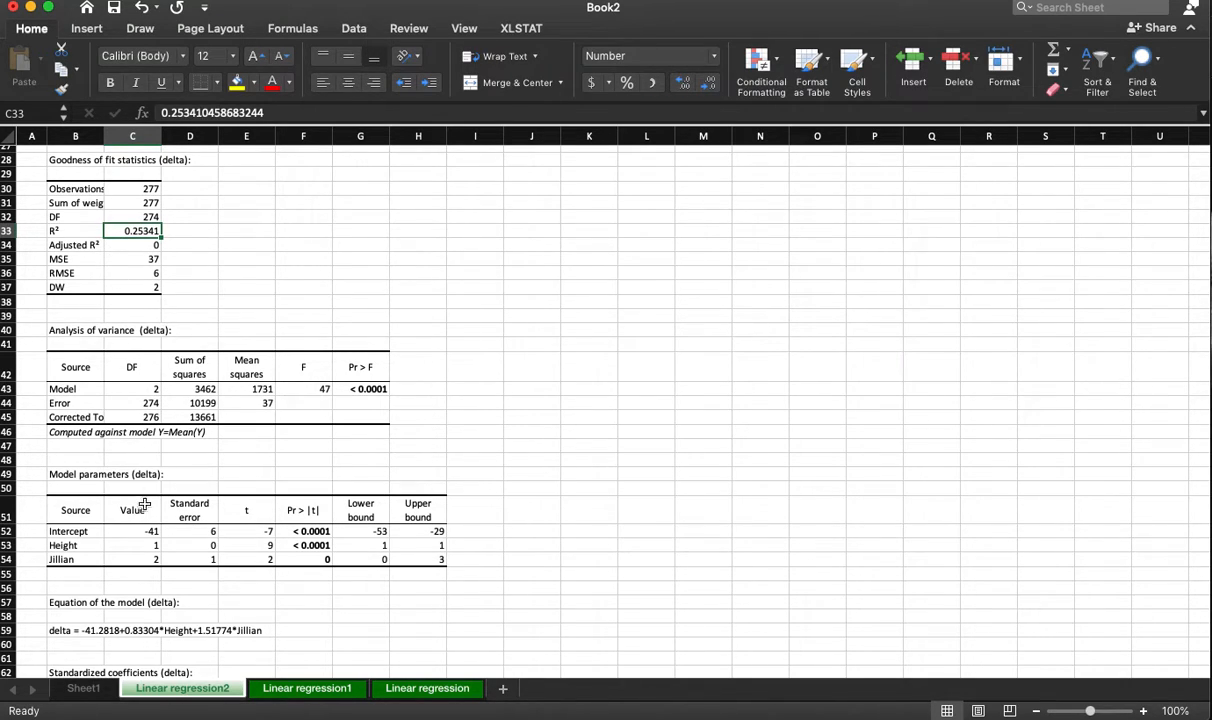
Show the Model parameters values (C52:H54) of the two-variable regression with six decimal places.
drag(137, 530, 440, 562)
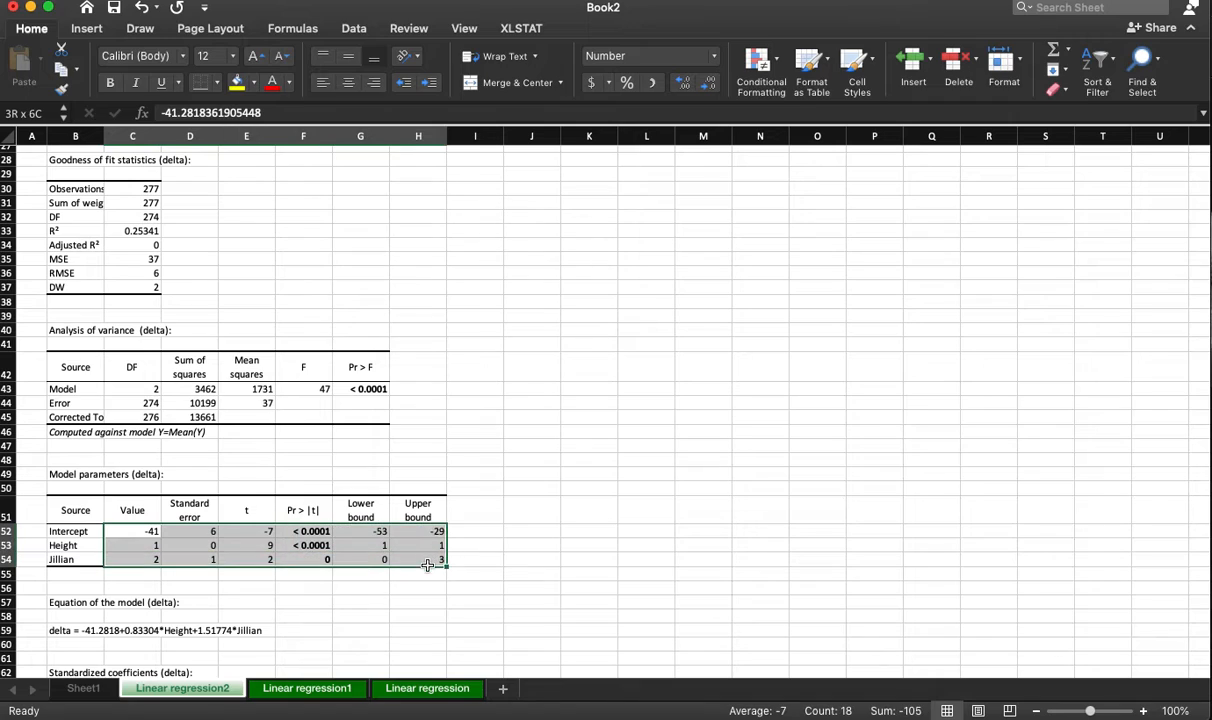
click(681, 84)
click(681, 84)
click(681, 84)
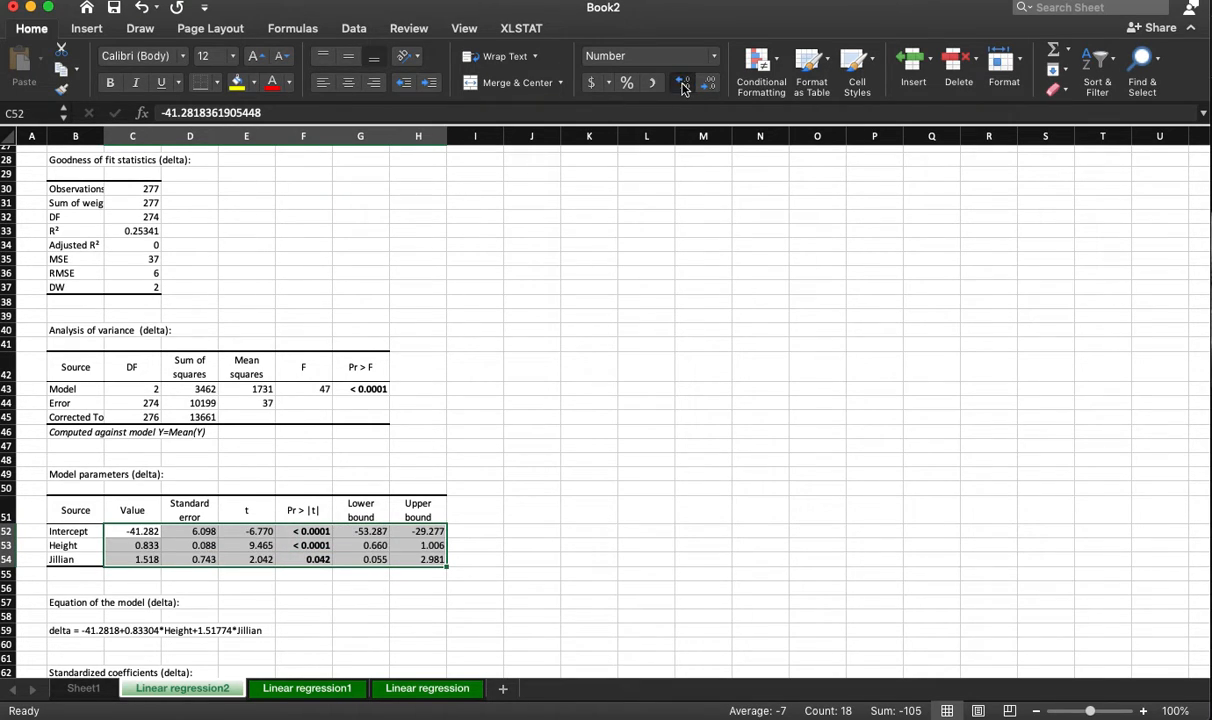
click(681, 84)
click(681, 84)
click(681, 84)
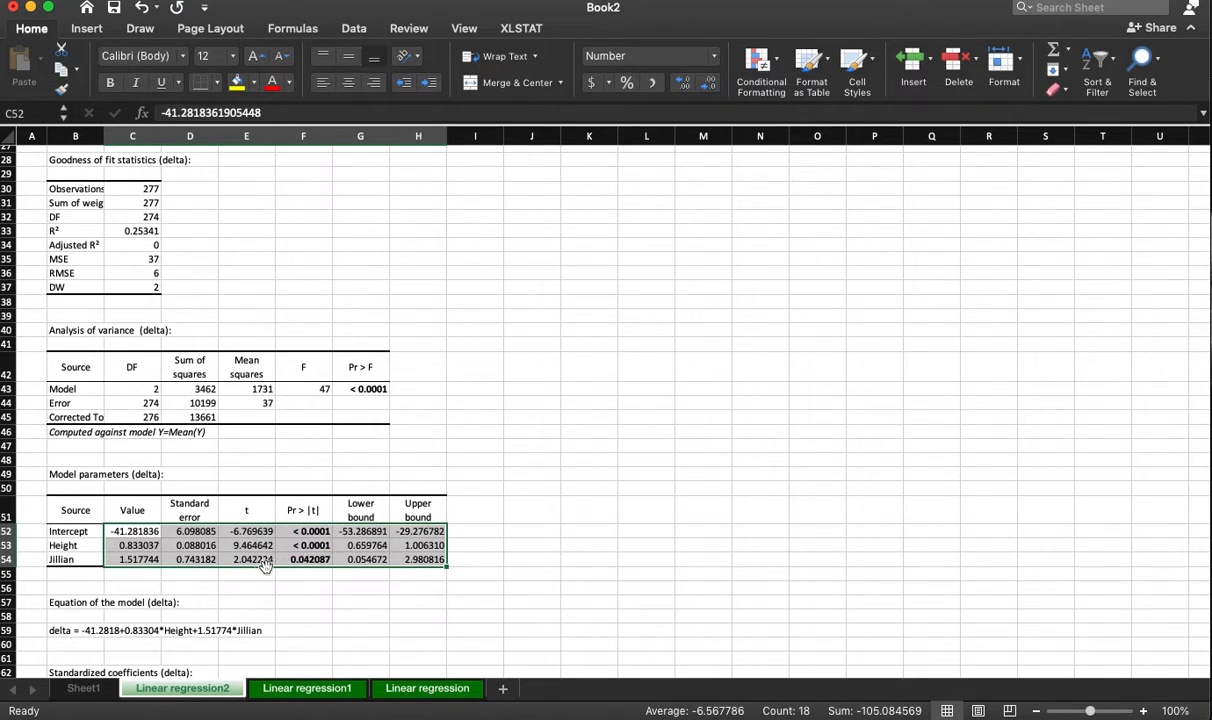
Examine the t statistics, p-values and coefficients of Height and Jillian in the Model parameters table.
click(270, 559)
click(300, 545)
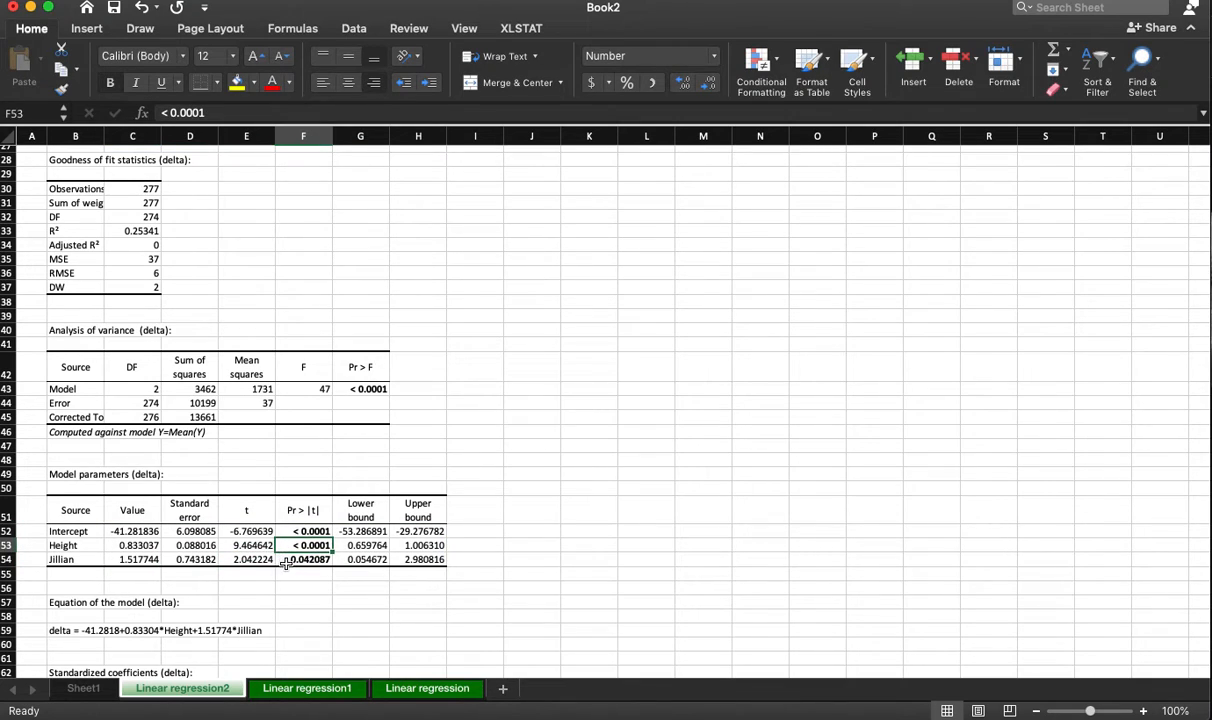
click(268, 560)
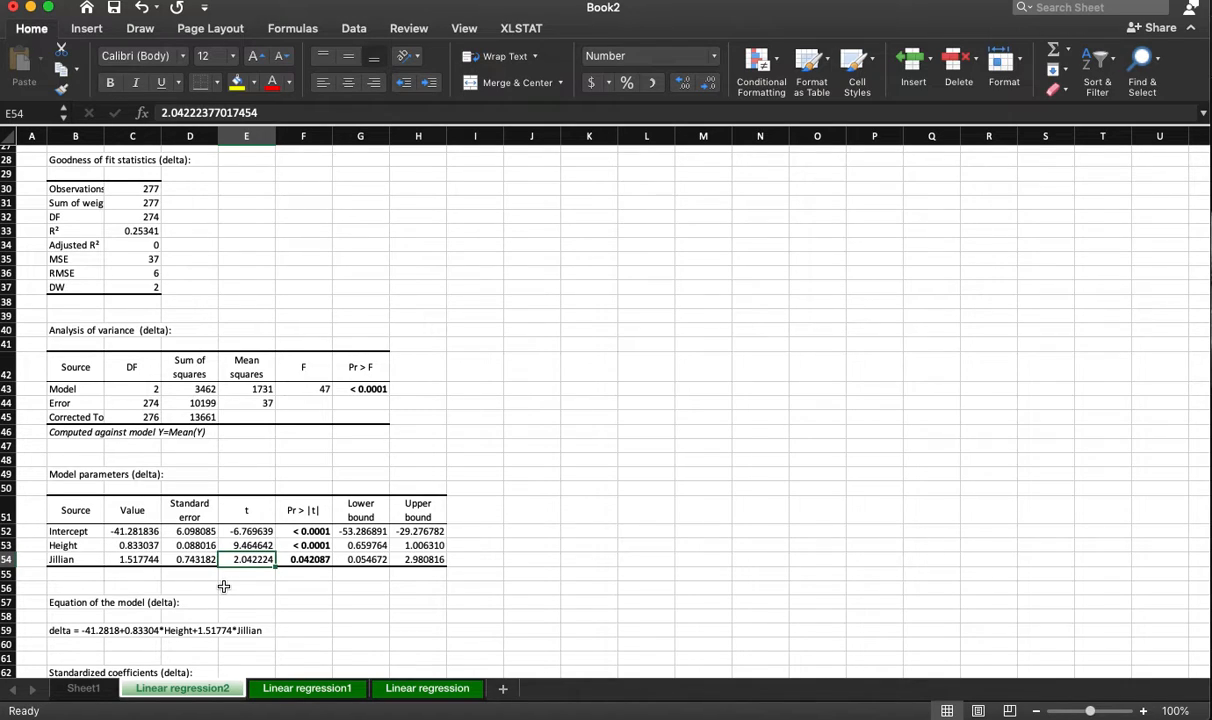
click(148, 562)
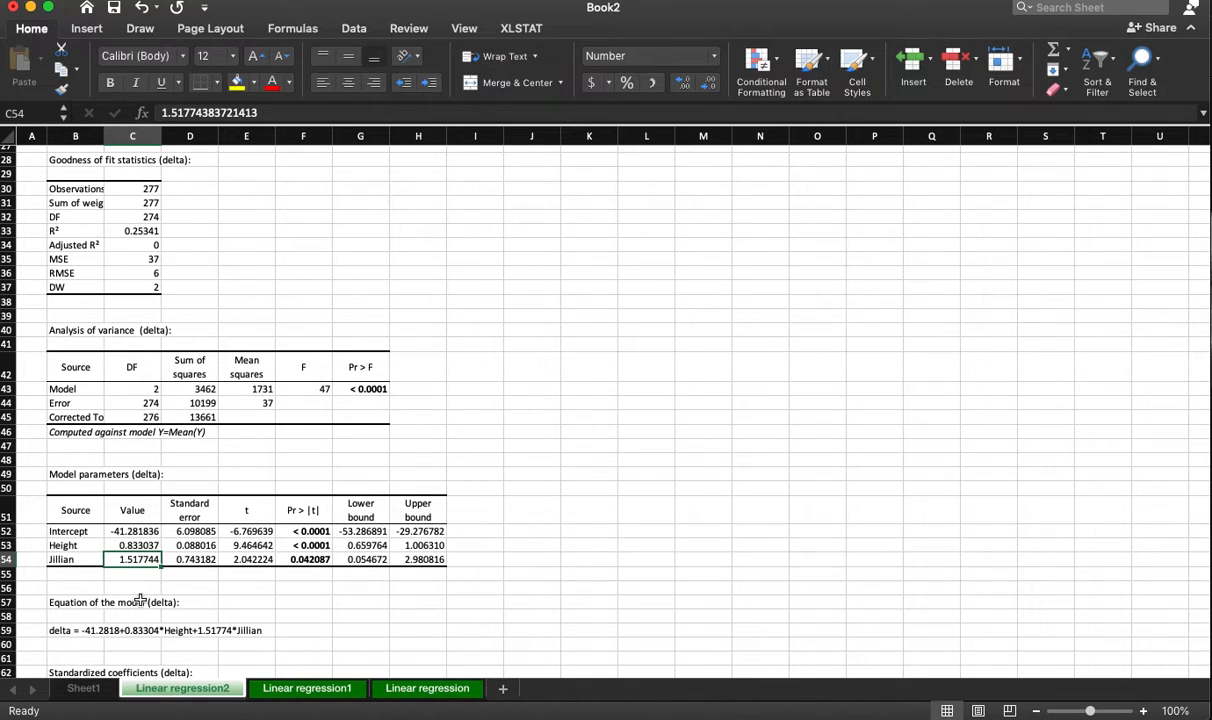
click(91, 549)
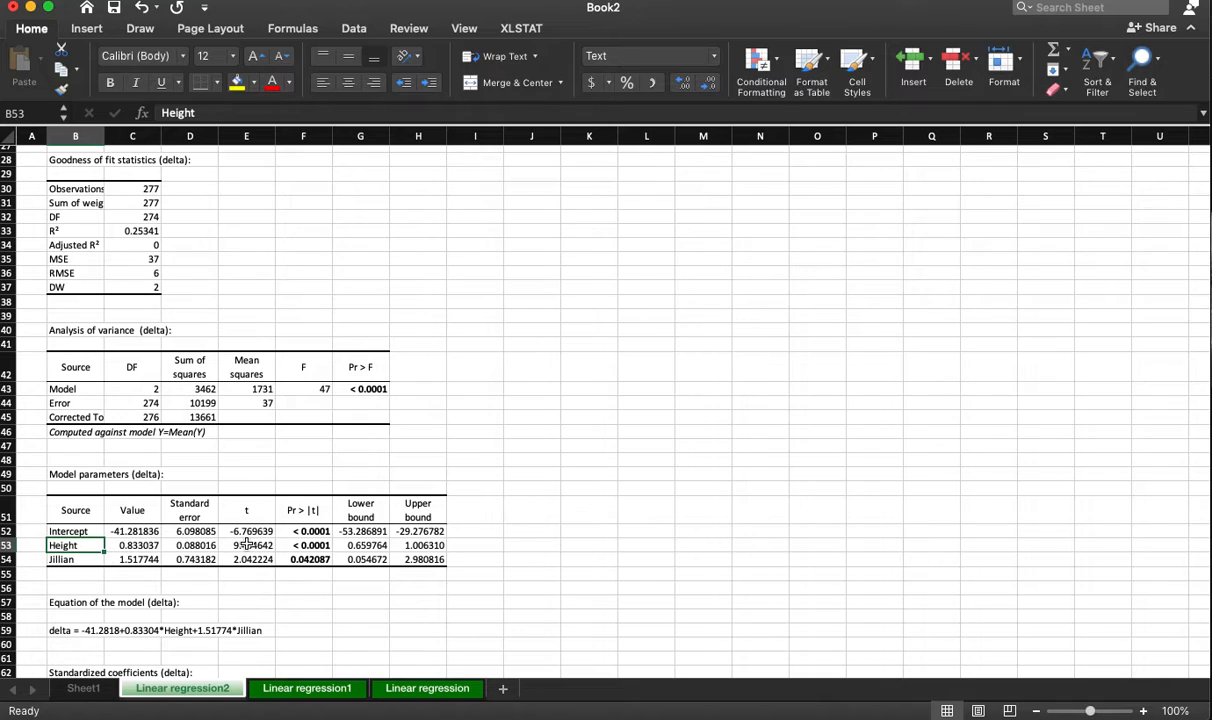
click(135, 543)
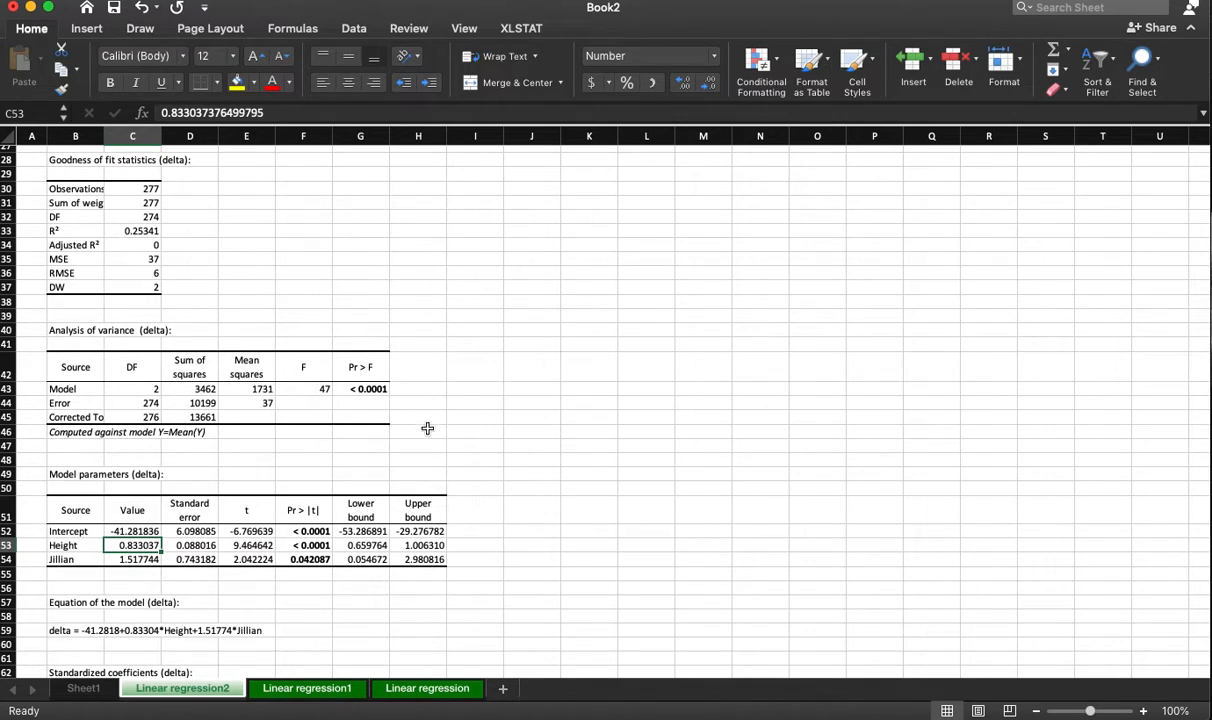
click(85, 562)
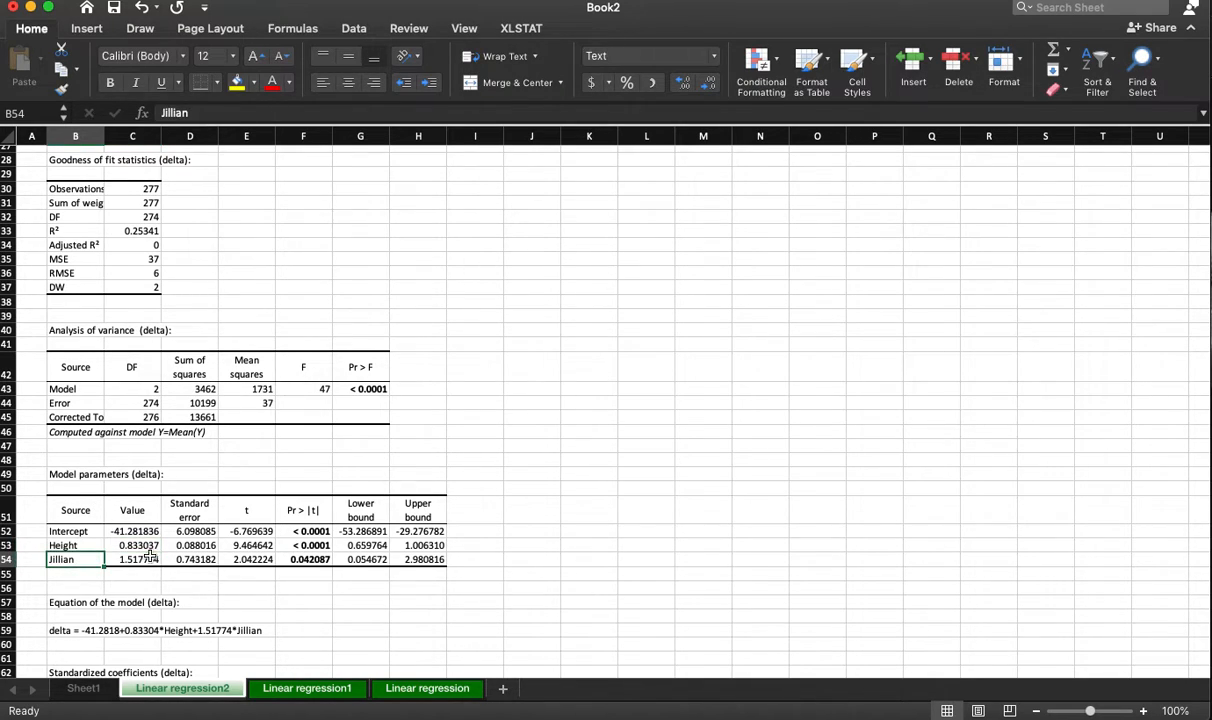
Review the standardized coefficients, the F statistic in F43, the coefficients in C52:C54 and the goodness of fit statistics.
scroll(426, 578, down, 5)
scroll(426, 578, down, 4)
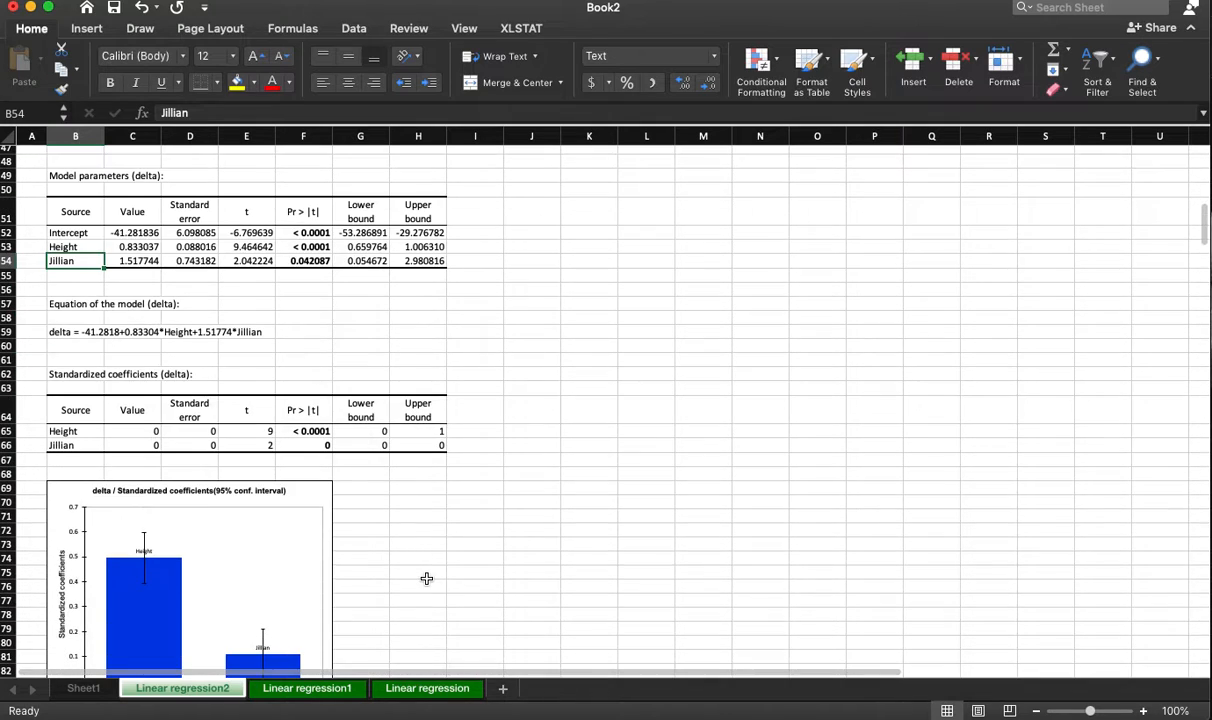
scroll(426, 578, up, 5)
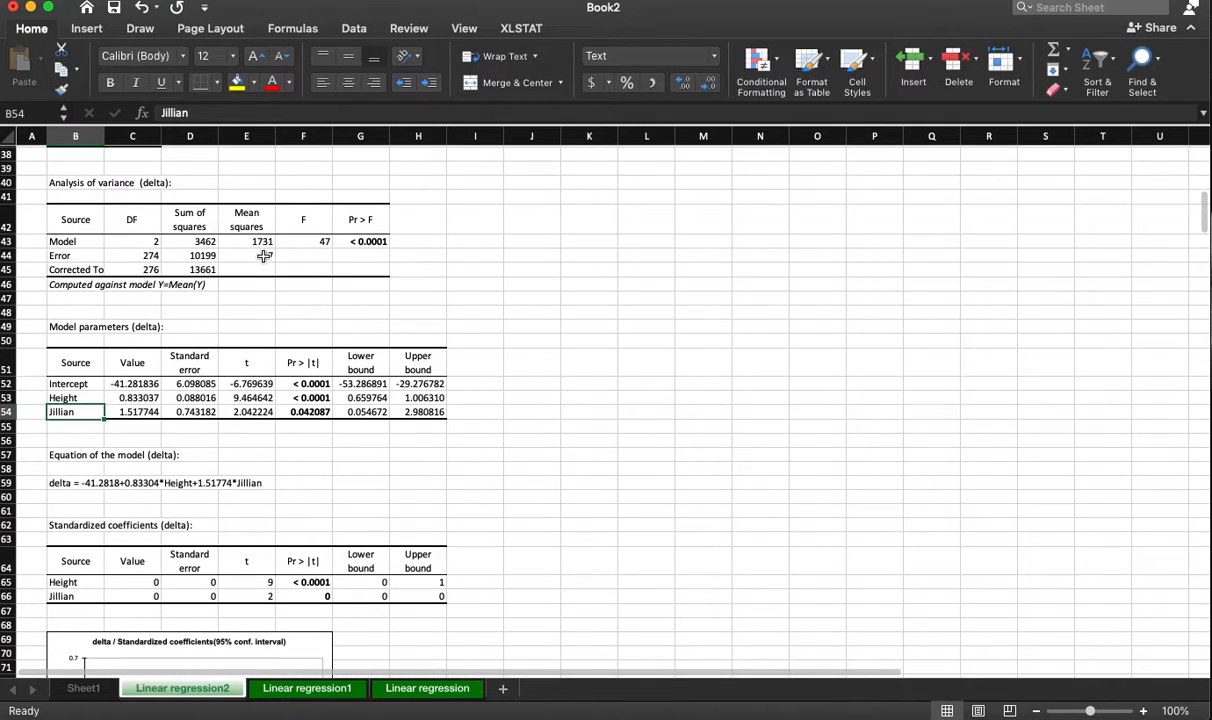
click(298, 243)
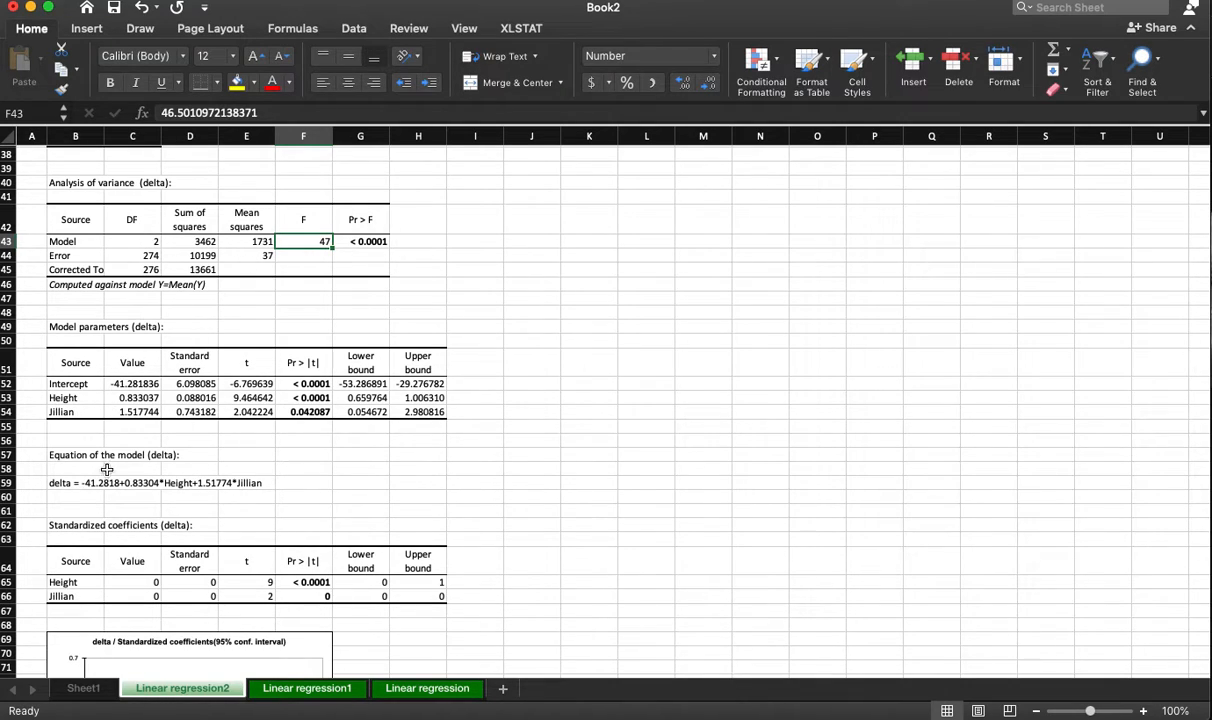
drag(125, 384, 127, 405)
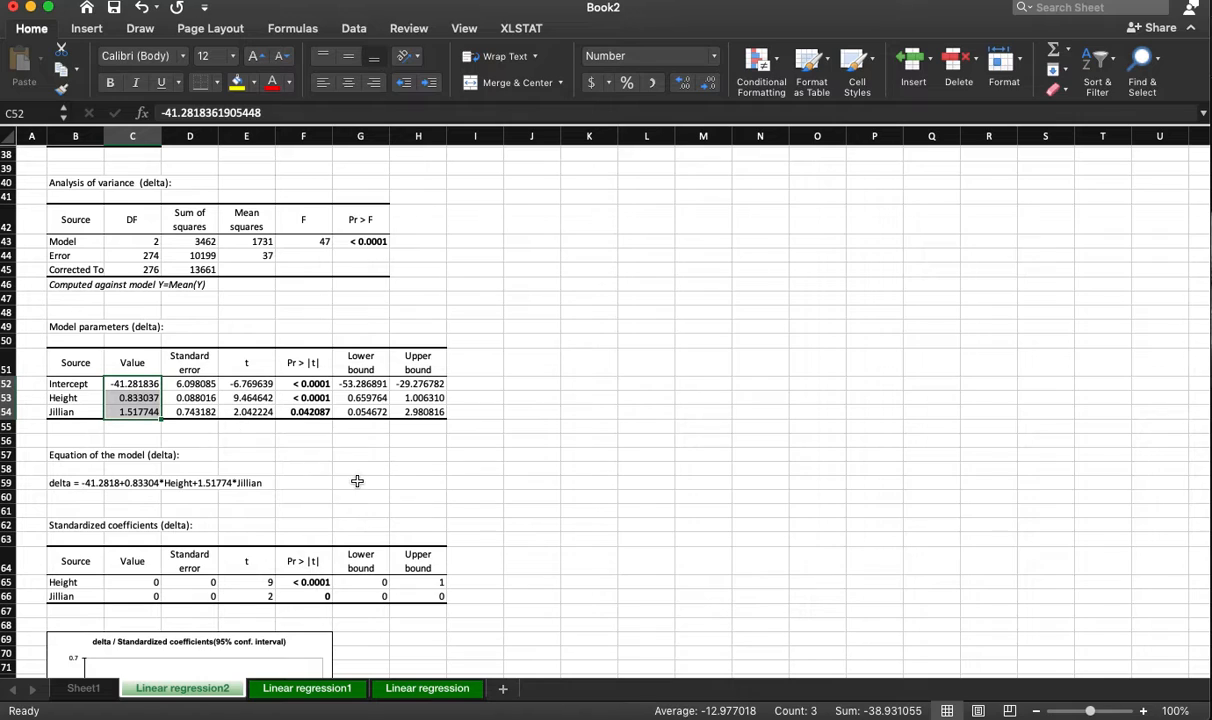
scroll(357, 481, up, 4)
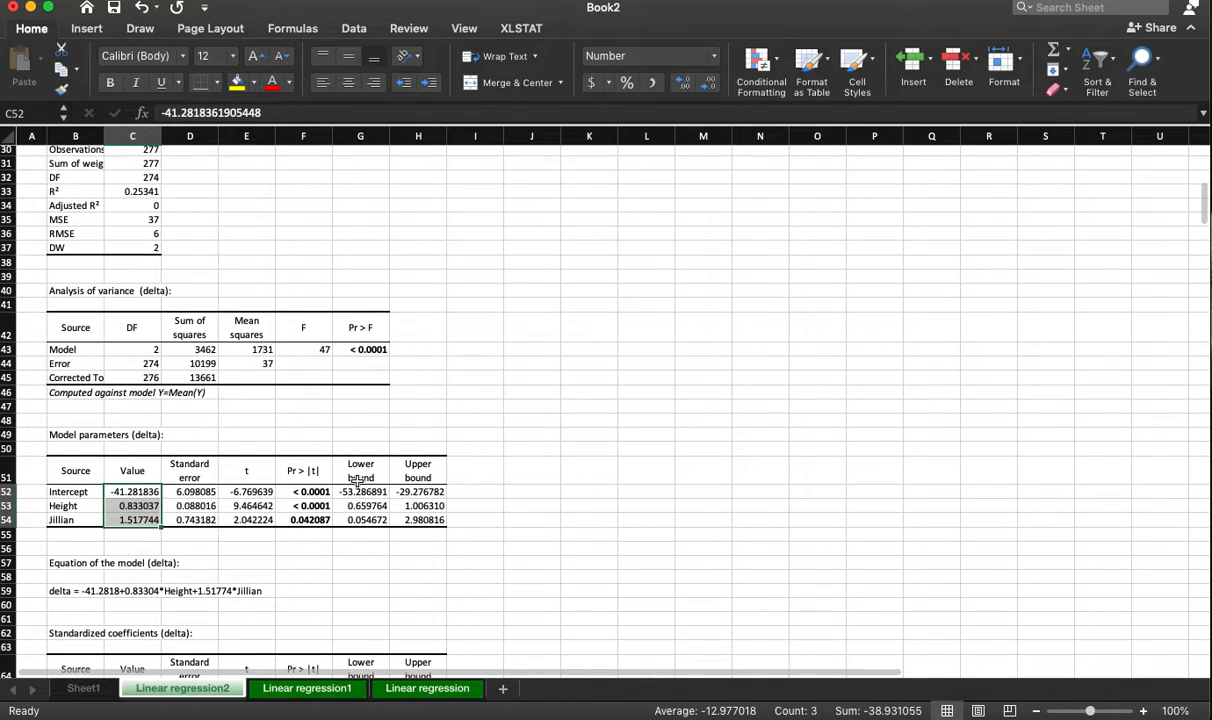
scroll(357, 481, up, 3)
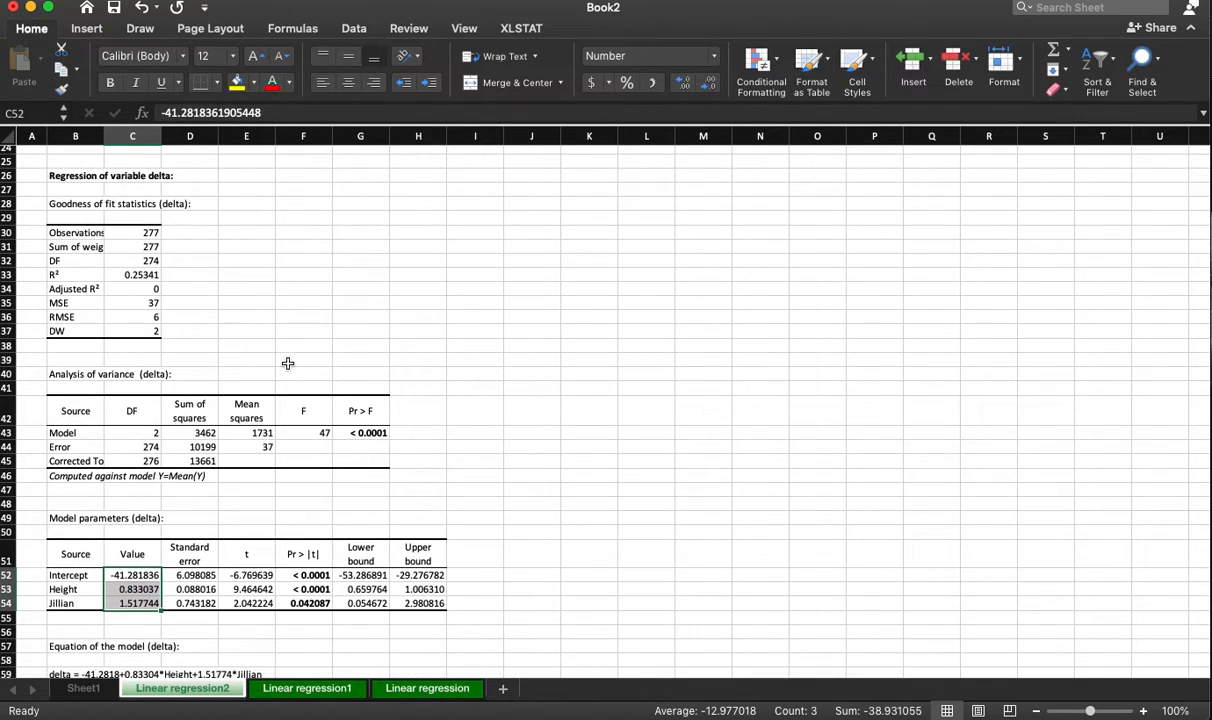
Compare the two-variable results with the Height-only output on the Linear regression sheet and return to the Sheet1 data.
scroll(287, 369, down, 3)
scroll(287, 369, down, 1)
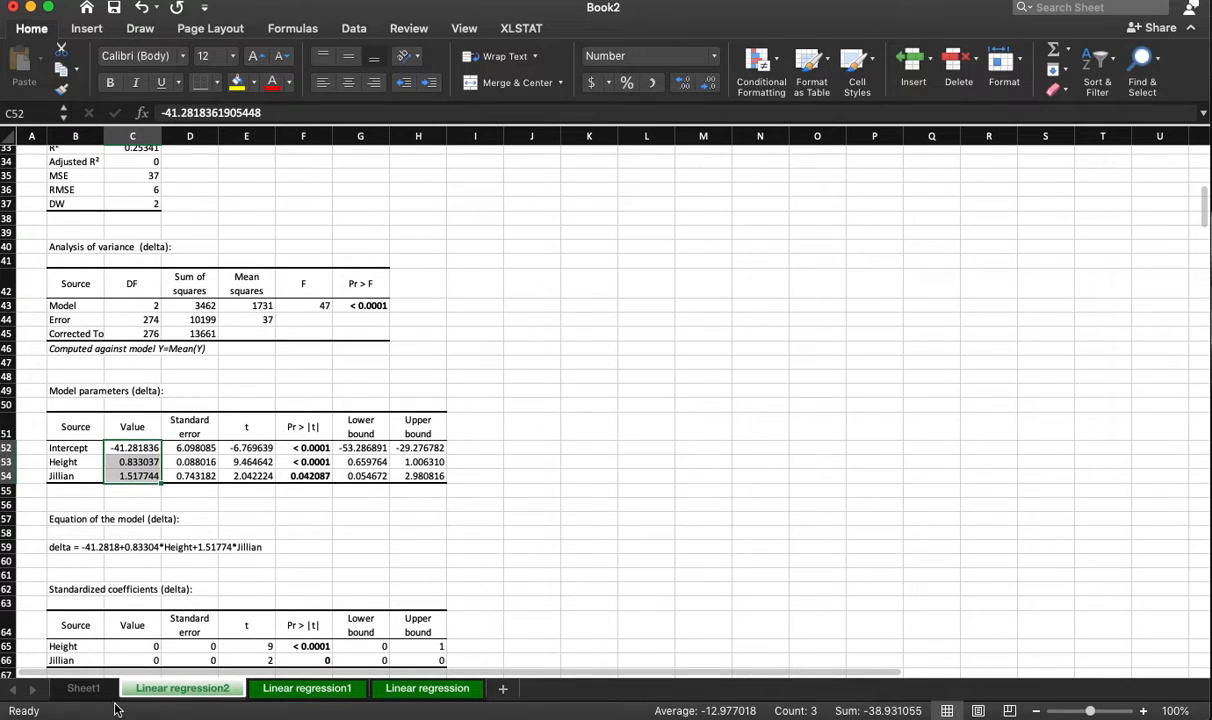
click(411, 691)
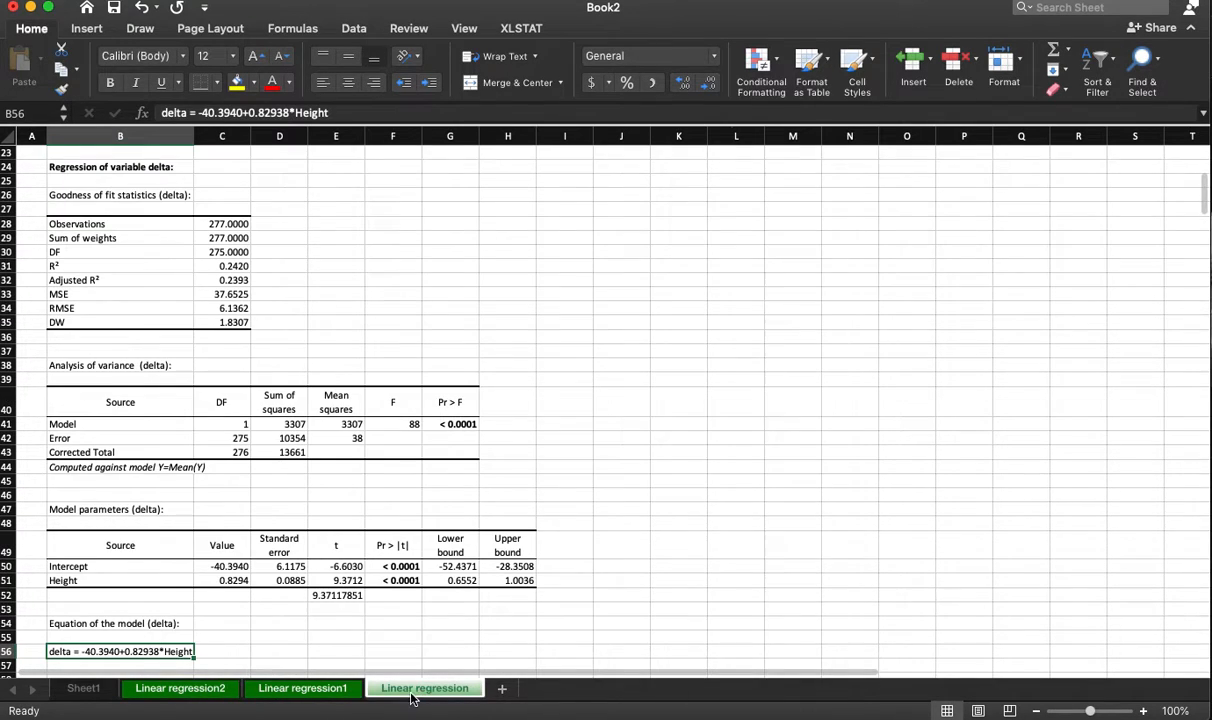
click(100, 691)
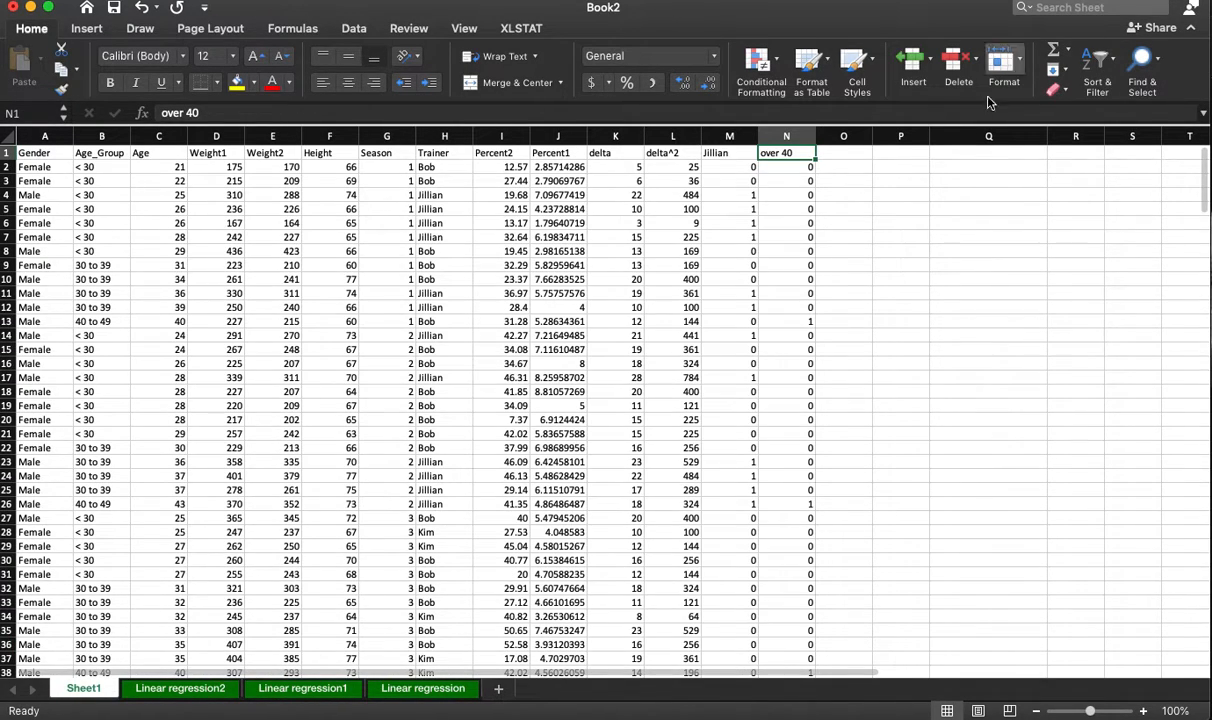